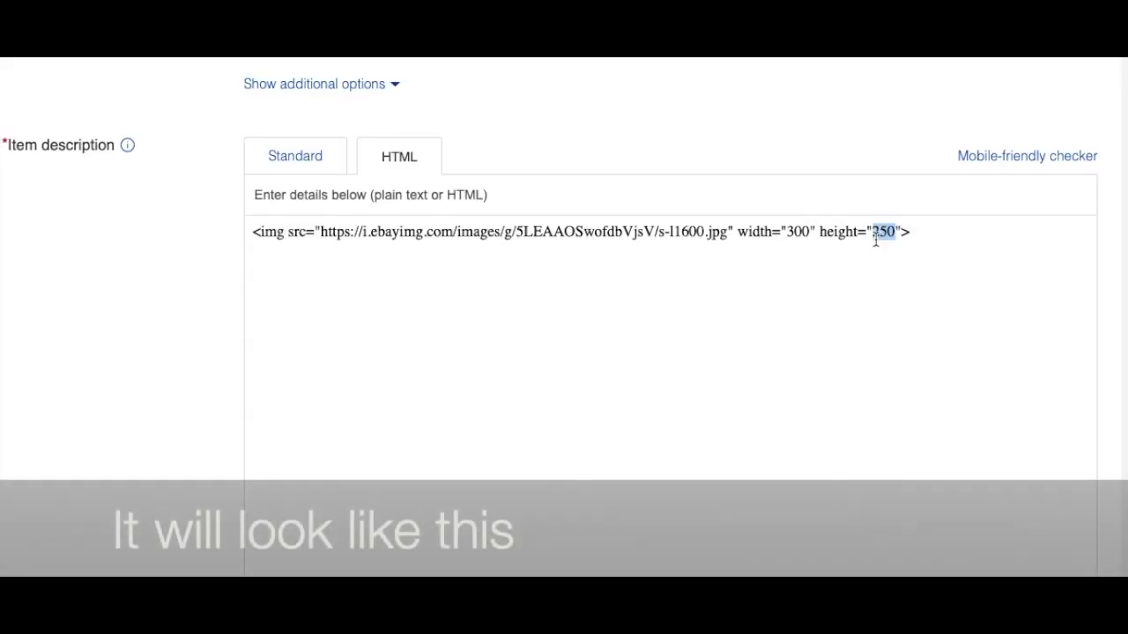
Change the image height value to 350 and preview the rendered cable photo
{"action": "key", "text": "BackSpace"}
{"action": "type", "text": "350"}
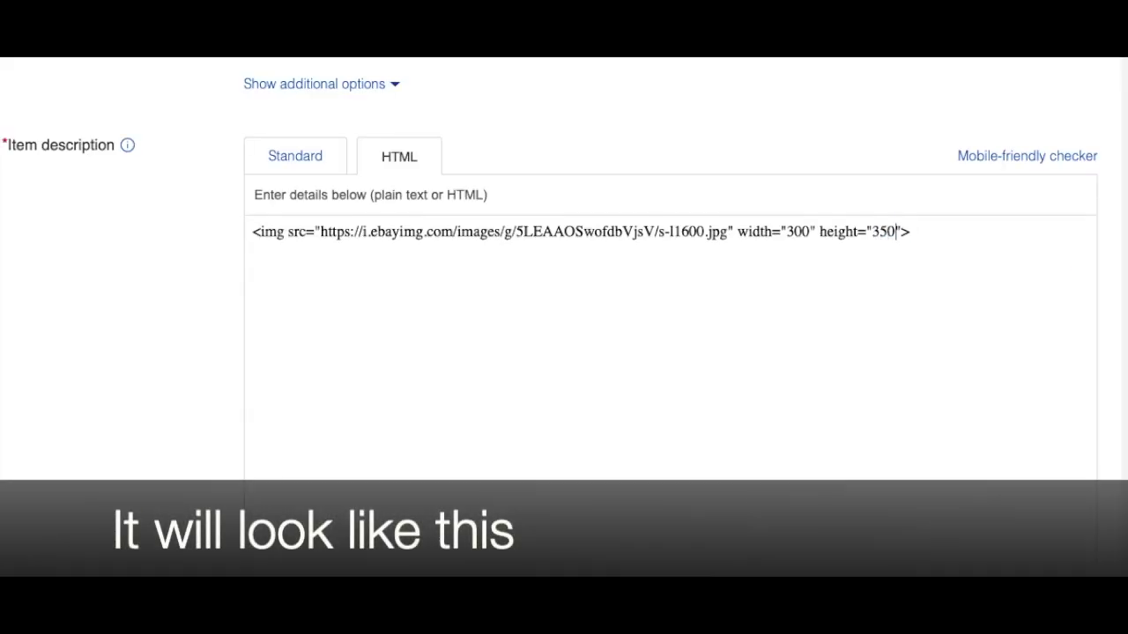
{"action": "left_click", "coordinate": [340, 157]}
{"action": "scroll", "coordinate": [580, 388], "scroll_direction": "down", "scroll_amount": 1}
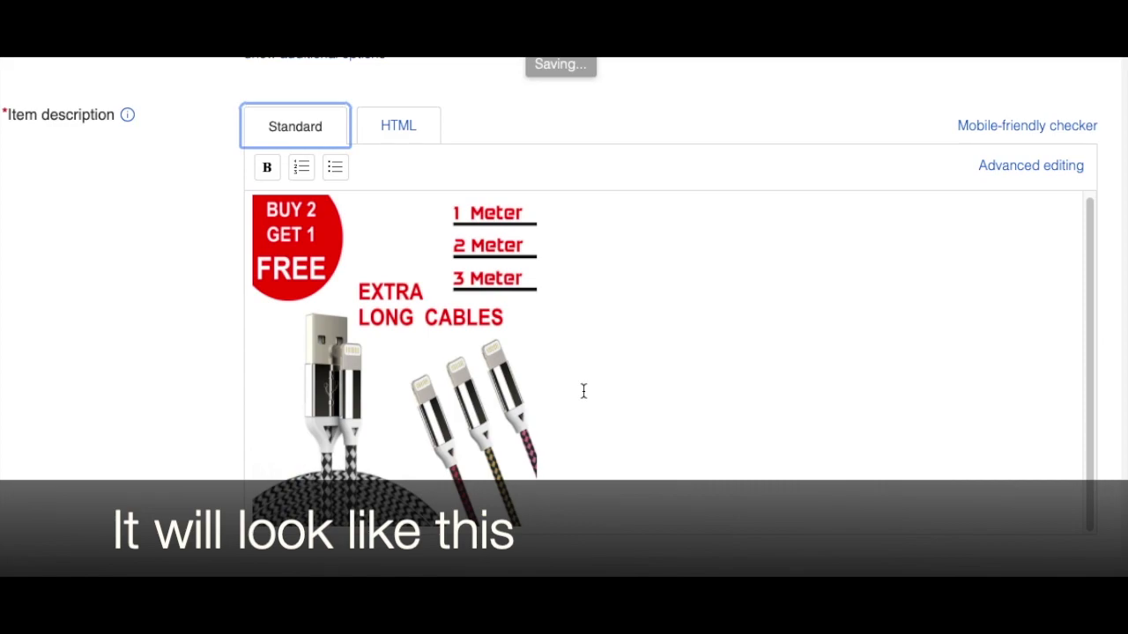
{"action": "left_click", "coordinate": [398, 401]}
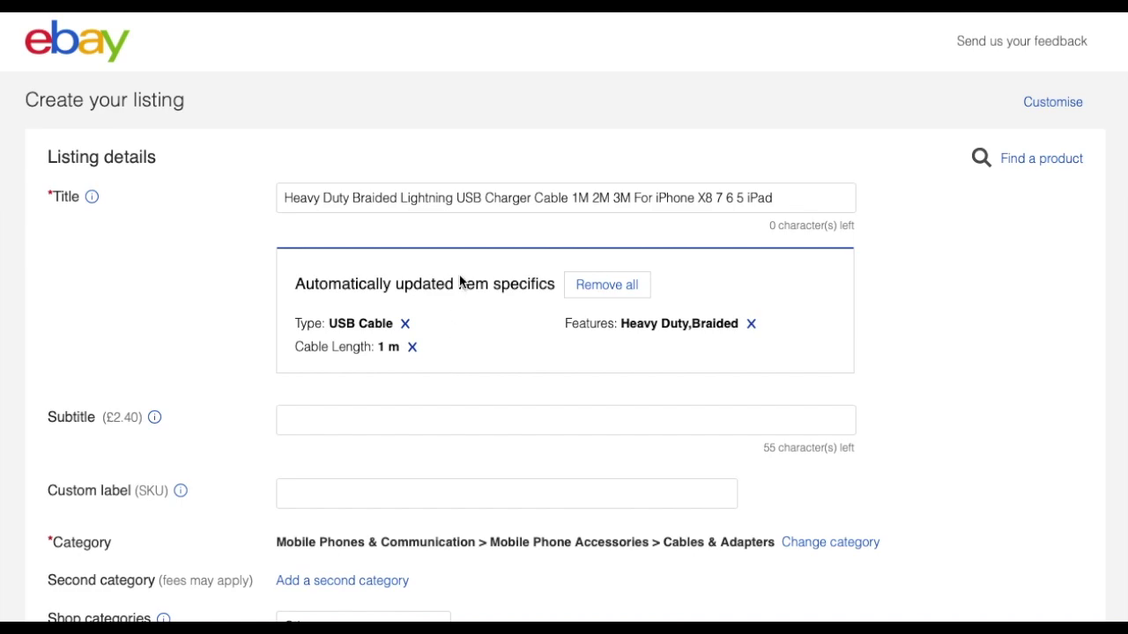
{"action": "scroll", "coordinate": [459, 281], "scroll_direction": "down", "scroll_amount": 2}
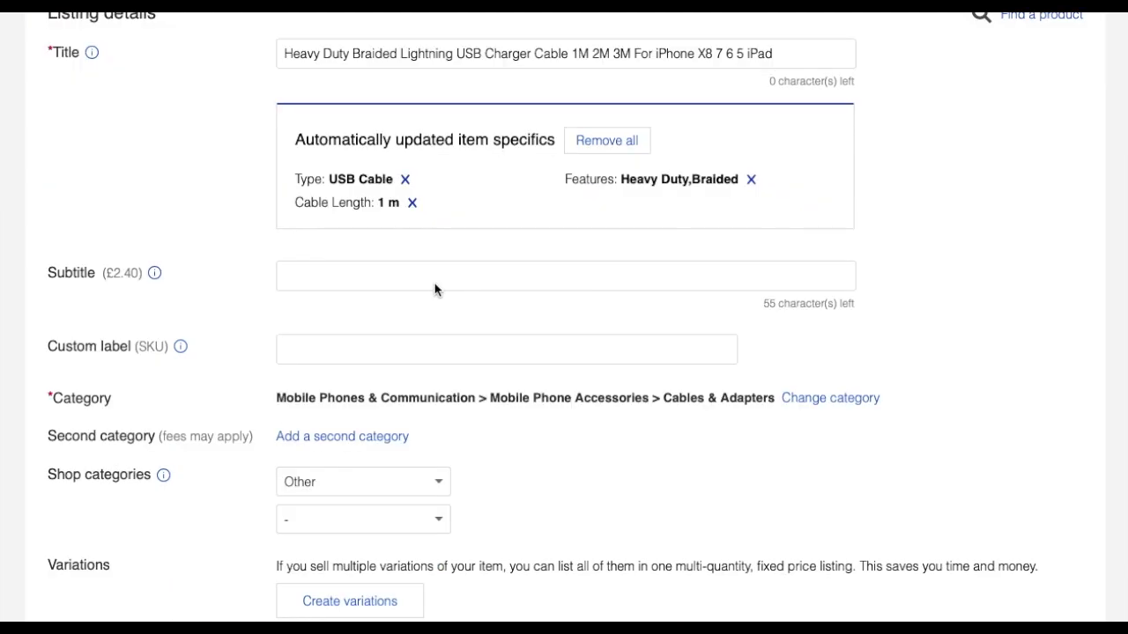
{"action": "scroll", "coordinate": [435, 289], "scroll_direction": "down", "scroll_amount": 4}
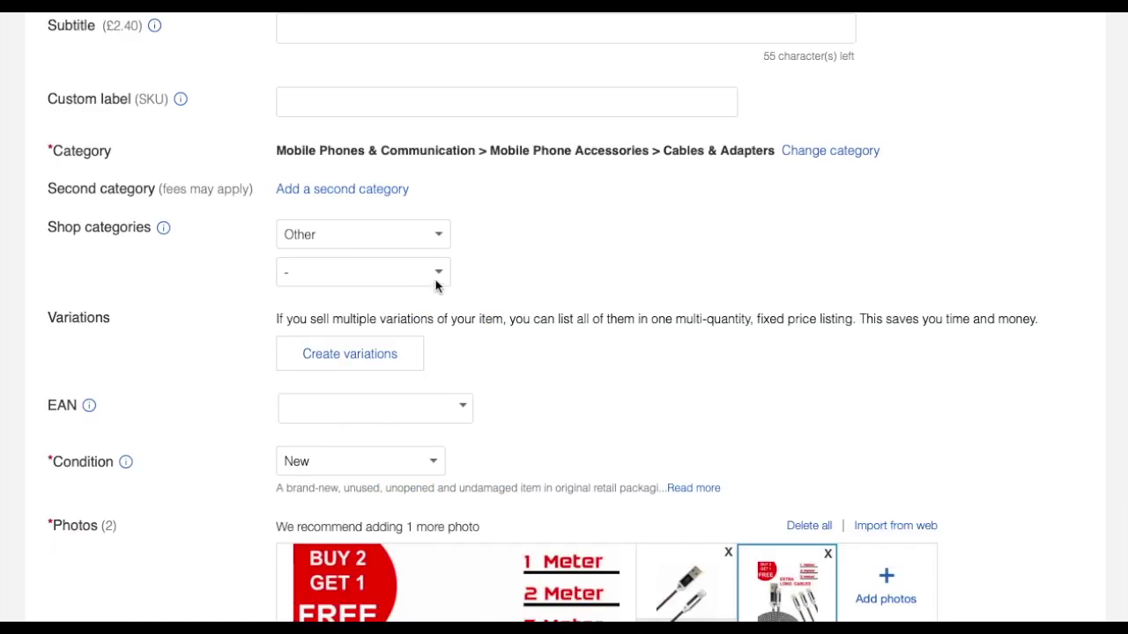
{"action": "scroll", "coordinate": [435, 287], "scroll_direction": "down", "scroll_amount": 5}
{"action": "scroll", "coordinate": [438, 287], "scroll_direction": "down", "scroll_amount": 1}
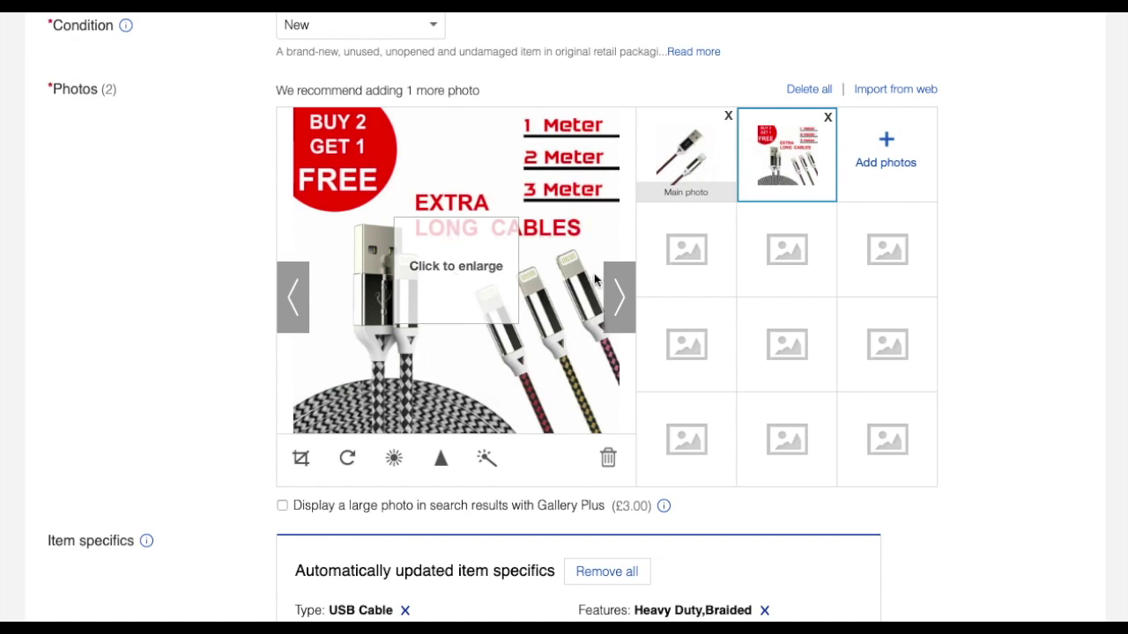
{"action": "scroll", "coordinate": [505, 264], "scroll_direction": "up", "scroll_amount": 1}
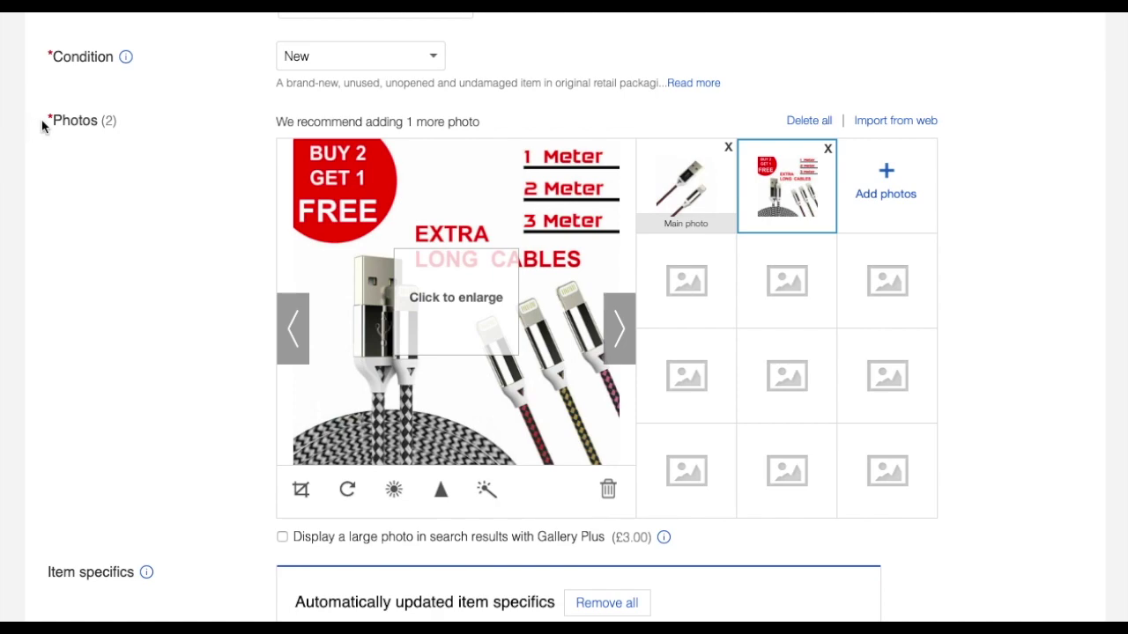
{"action": "left_click_drag", "start_coordinate": [124, 121], "coordinate": [82, 121]}
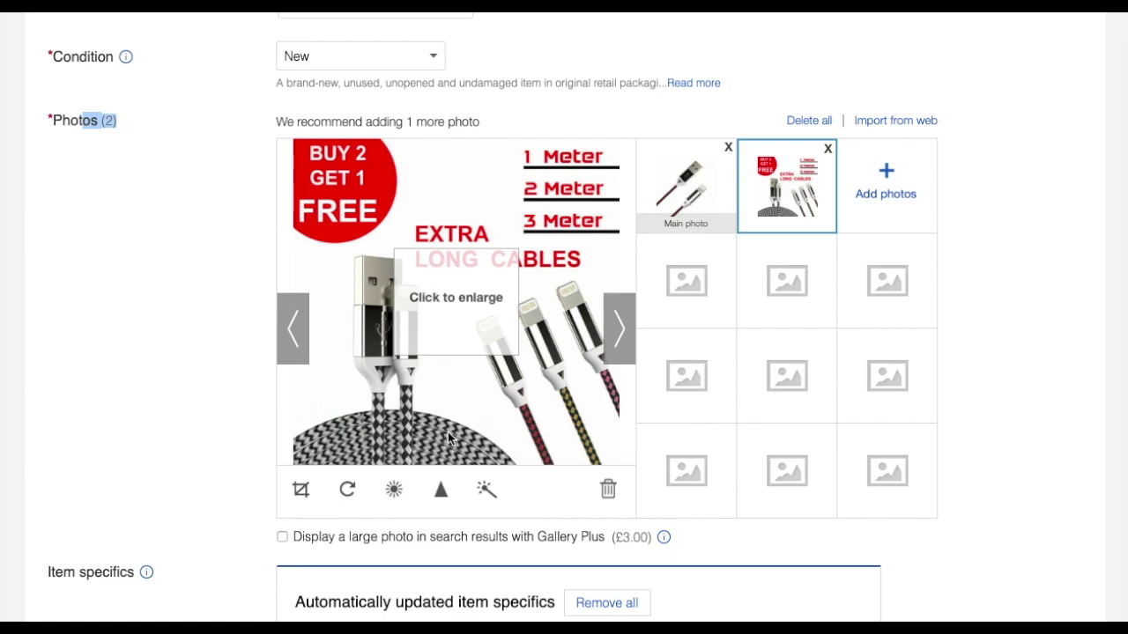
{"action": "scroll", "coordinate": [467, 407], "scroll_direction": "down", "scroll_amount": 5}
{"action": "scroll", "coordinate": [469, 416], "scroll_direction": "down", "scroll_amount": 20}
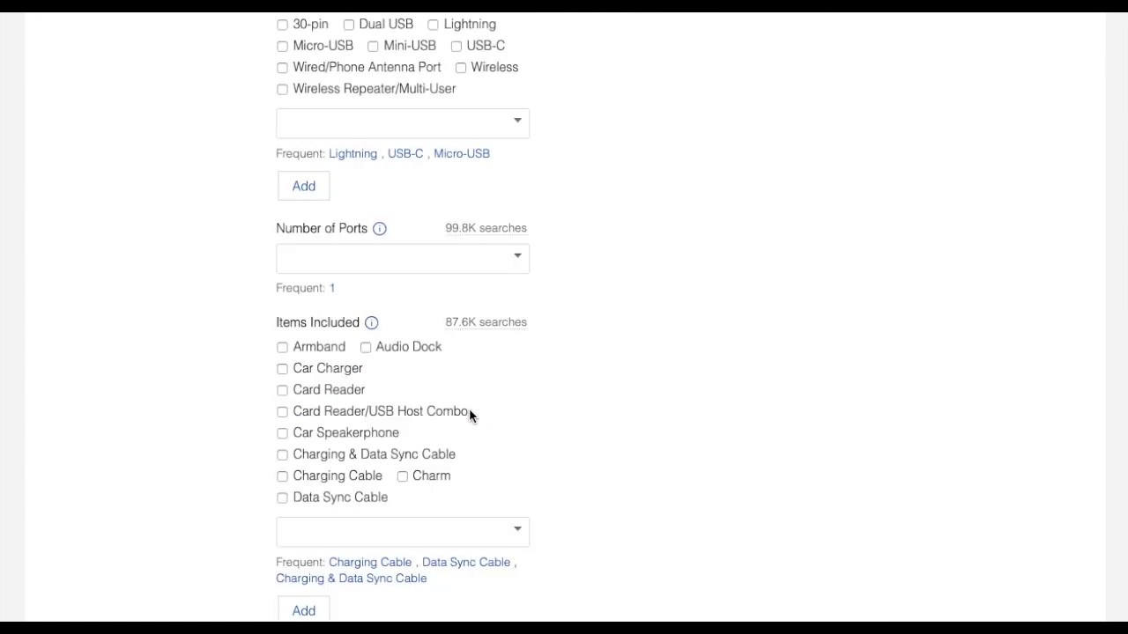
{"action": "scroll", "coordinate": [469, 416], "scroll_direction": "down", "scroll_amount": 5}
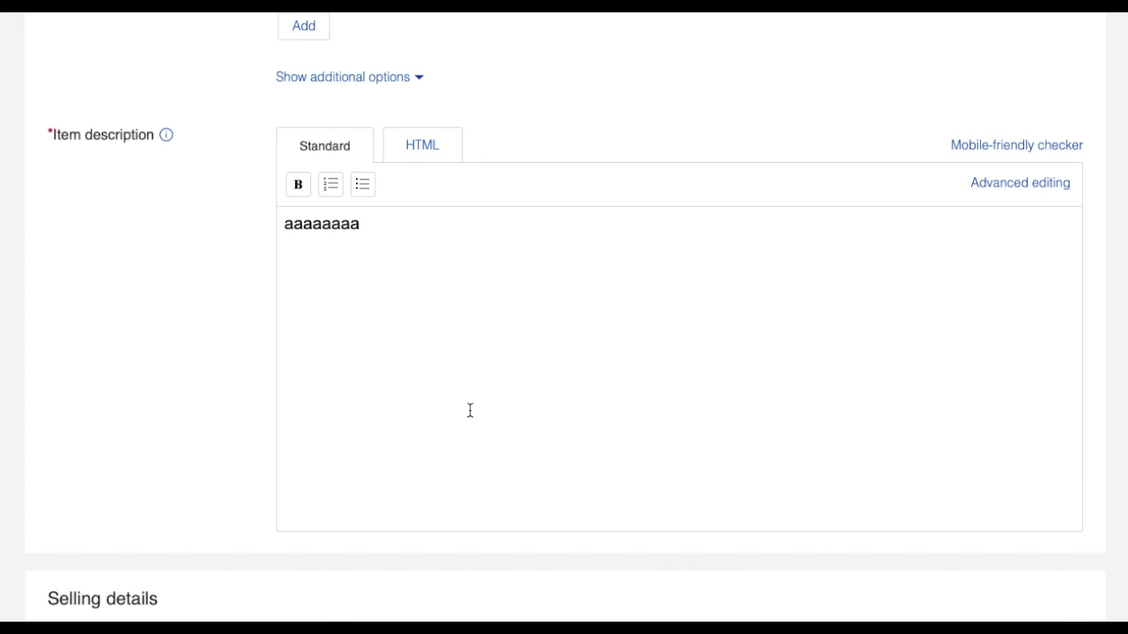
{"action": "scroll", "coordinate": [468, 413], "scroll_direction": "up", "scroll_amount": 3}
{"action": "scroll", "coordinate": [425, 451], "scroll_direction": "down", "scroll_amount": 1}
{"action": "scroll", "coordinate": [424, 448], "scroll_direction": "down", "scroll_amount": 3}
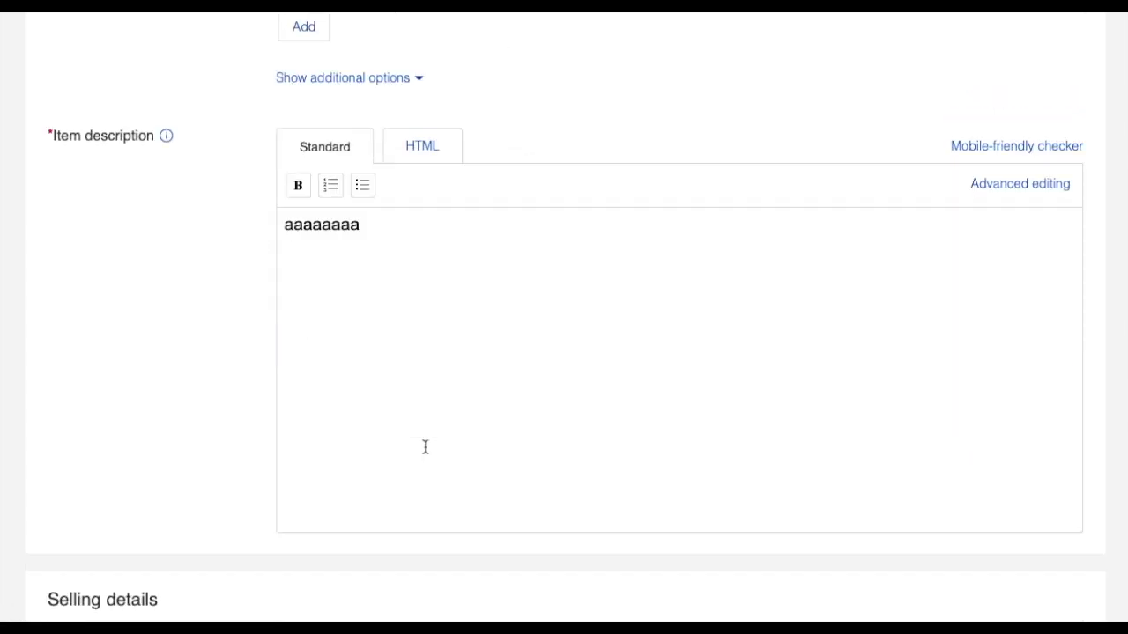
{"action": "left_click_drag", "start_coordinate": [421, 232], "coordinate": [160, 216]}
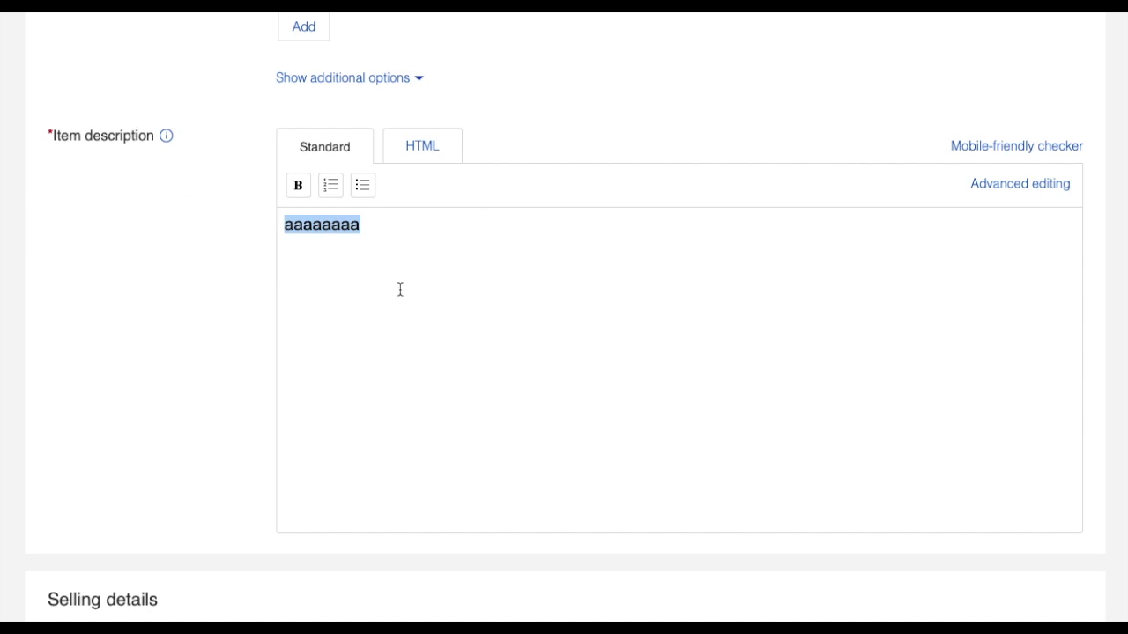
{"action": "type", "text": "aaaaaaaa"}
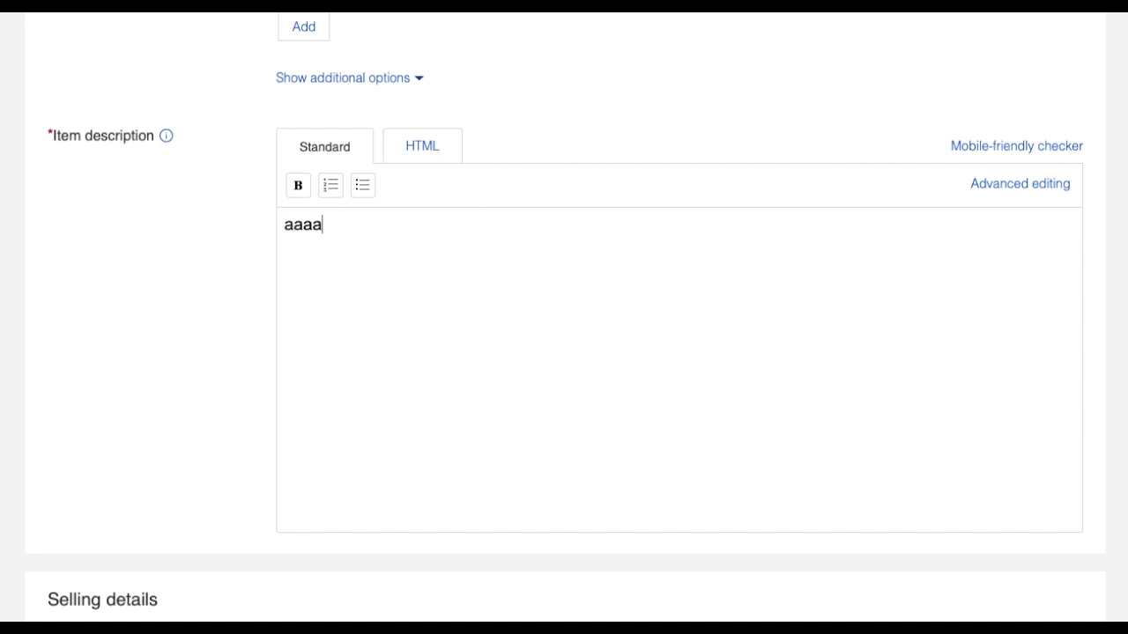
{"action": "type", "text": "a"}
{"action": "scroll", "coordinate": [147, 620], "scroll_direction": "down", "scroll_amount": 20}
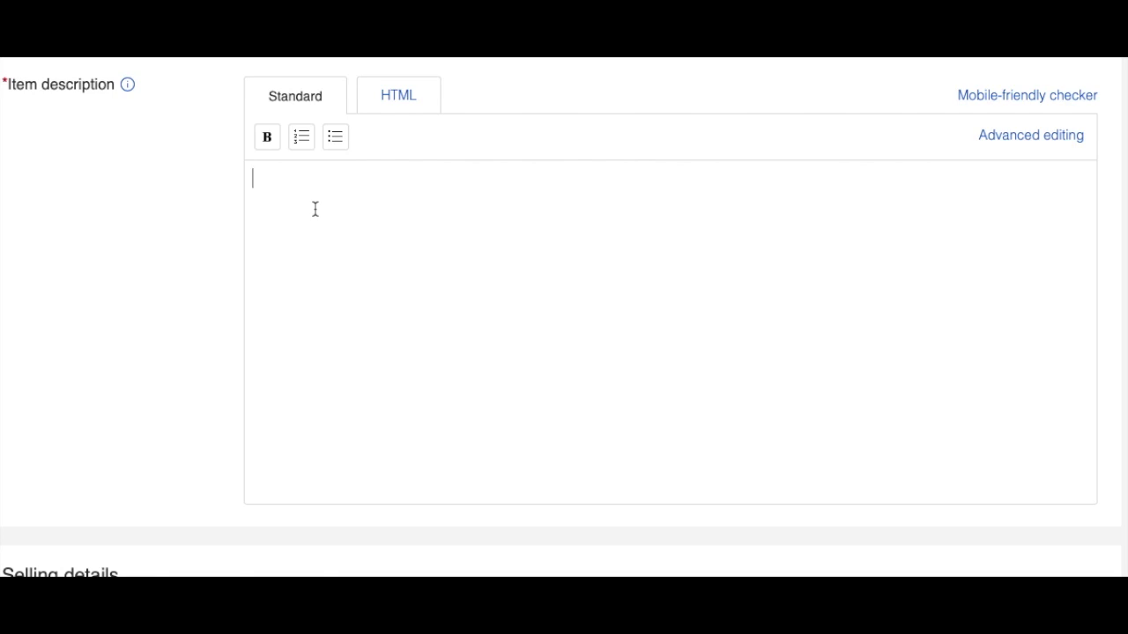
Enter a placeholder line and a second line 'aaaaaa', then show the description's HTML source
{"action": "type", "text": "jsqgyfgfhsgvfhasvhf"}
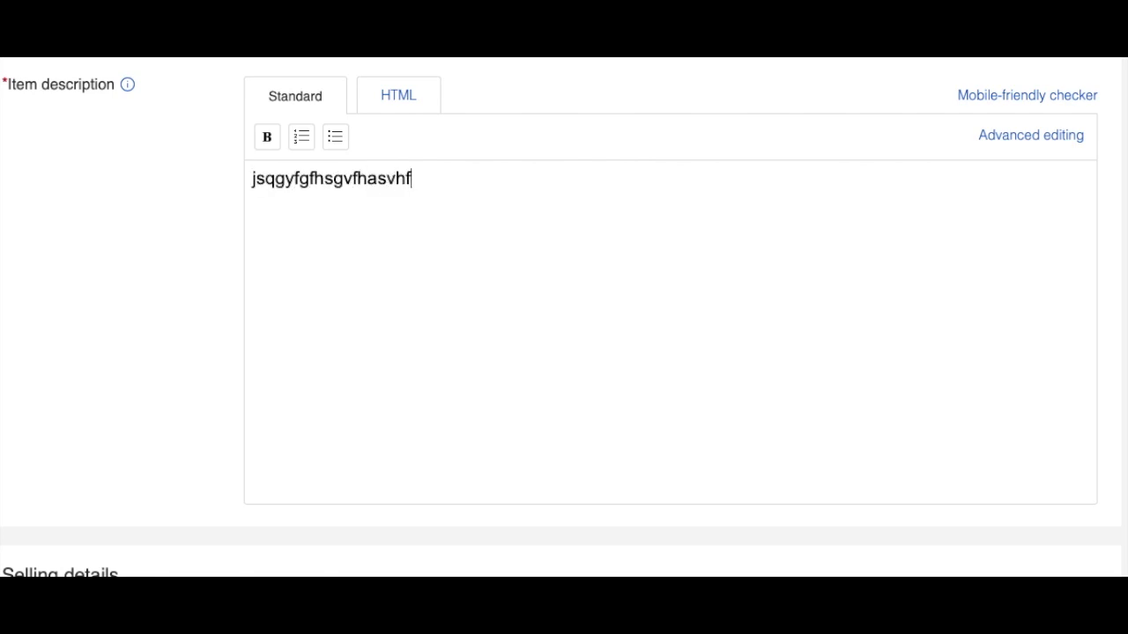
{"action": "type", "text": "shfsshfh"}
{"action": "key", "text": "Return"}
{"action": "key", "text": "Return"}
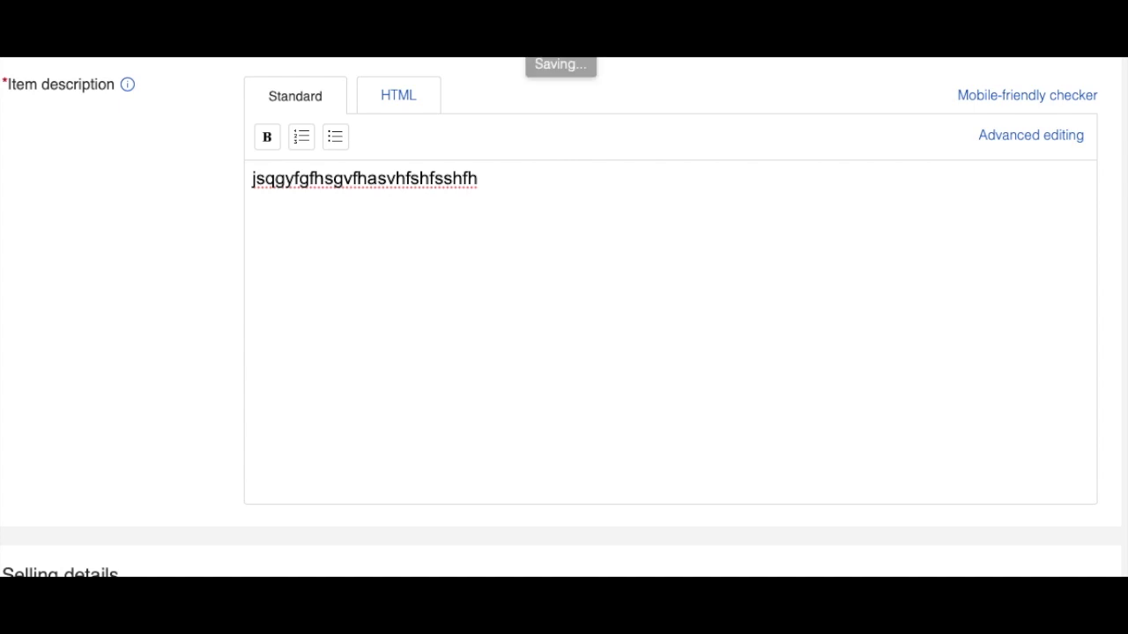
{"action": "type", "text": "aaaaaa"}
{"action": "left_click", "coordinate": [406, 106]}
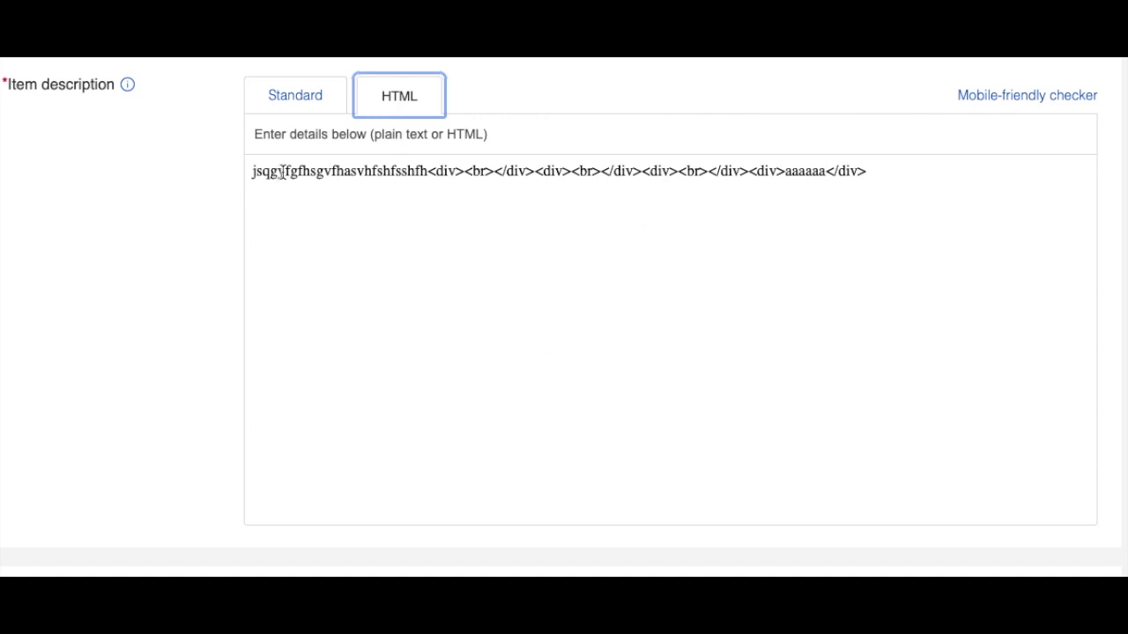
Select and delete both placeholder lines in the Standard editor, leaving the description empty
{"action": "left_click_drag", "start_coordinate": [279, 171], "coordinate": [846, 167]}
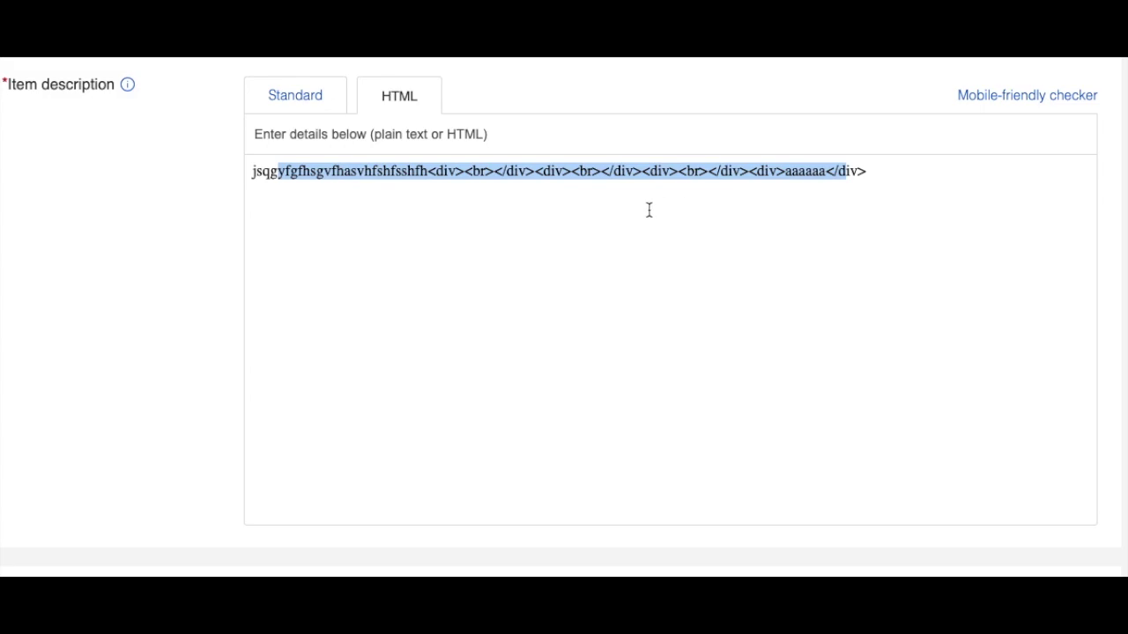
{"action": "left_click", "coordinate": [714, 204]}
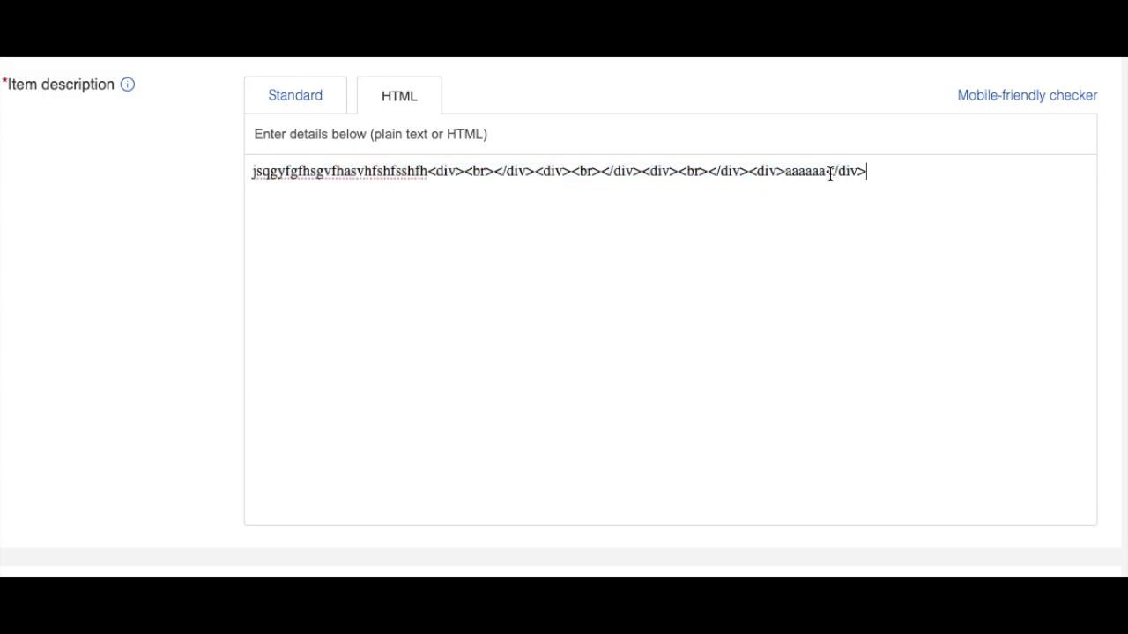
{"action": "left_click_drag", "start_coordinate": [827, 173], "coordinate": [794, 186]}
{"action": "left_click", "coordinate": [315, 103]}
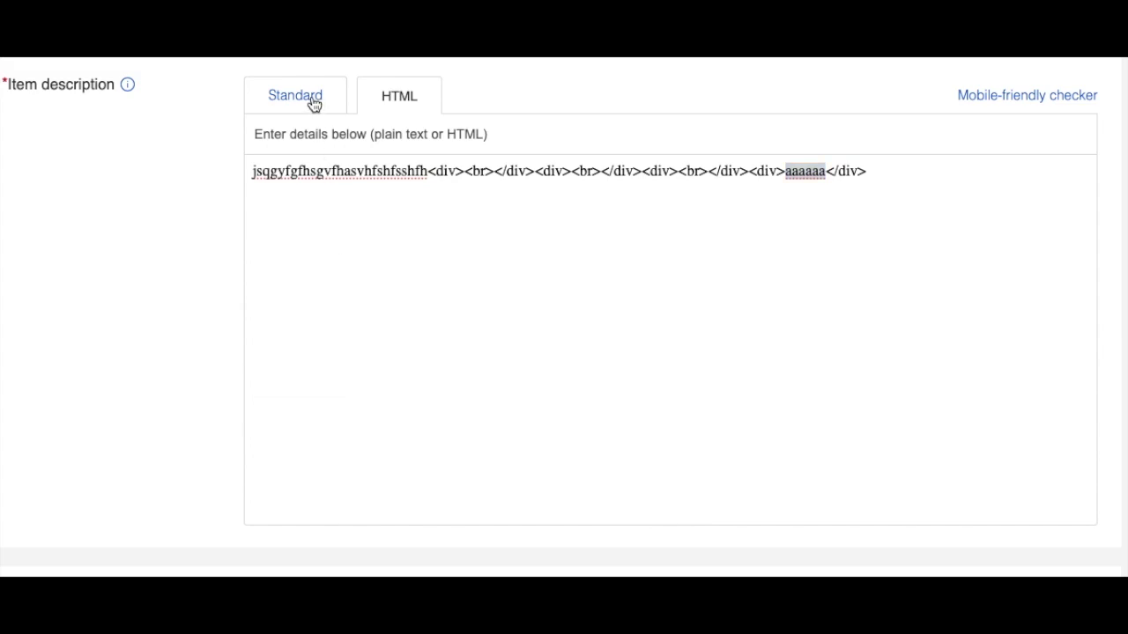
{"action": "double_click", "coordinate": [353, 261]}
{"action": "left_click_drag", "start_coordinate": [349, 264], "coordinate": [250, 180]}
{"action": "key", "text": "BackSpace"}
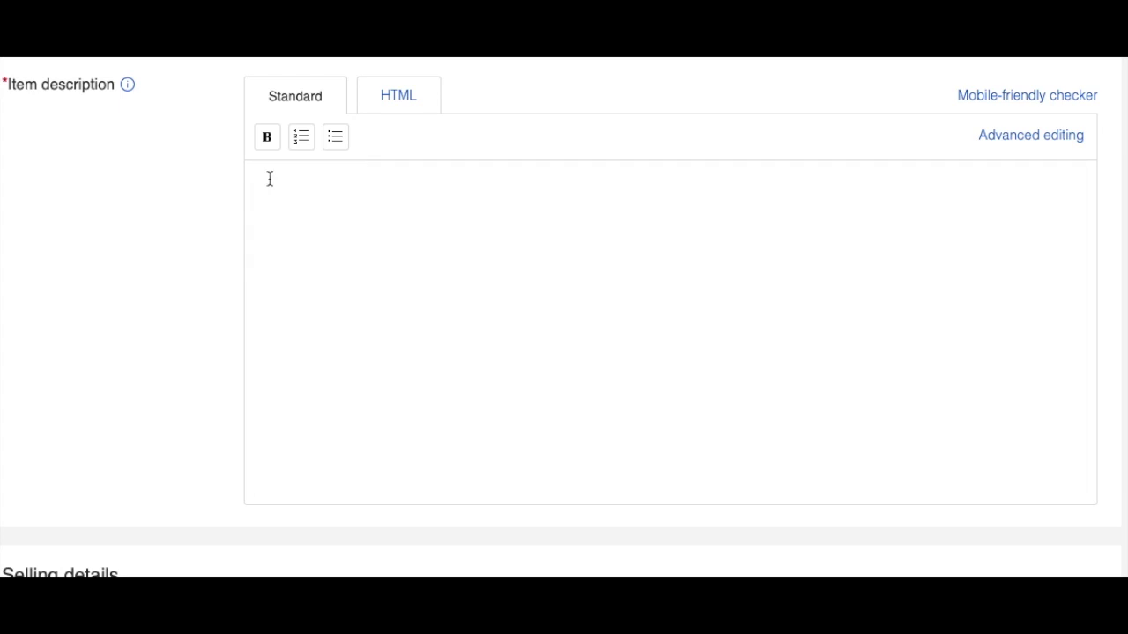
Delete the leftover line-break tag from the empty HTML source
{"action": "left_click", "coordinate": [399, 104]}
{"action": "left_click_drag", "start_coordinate": [312, 168], "coordinate": [148, 175]}
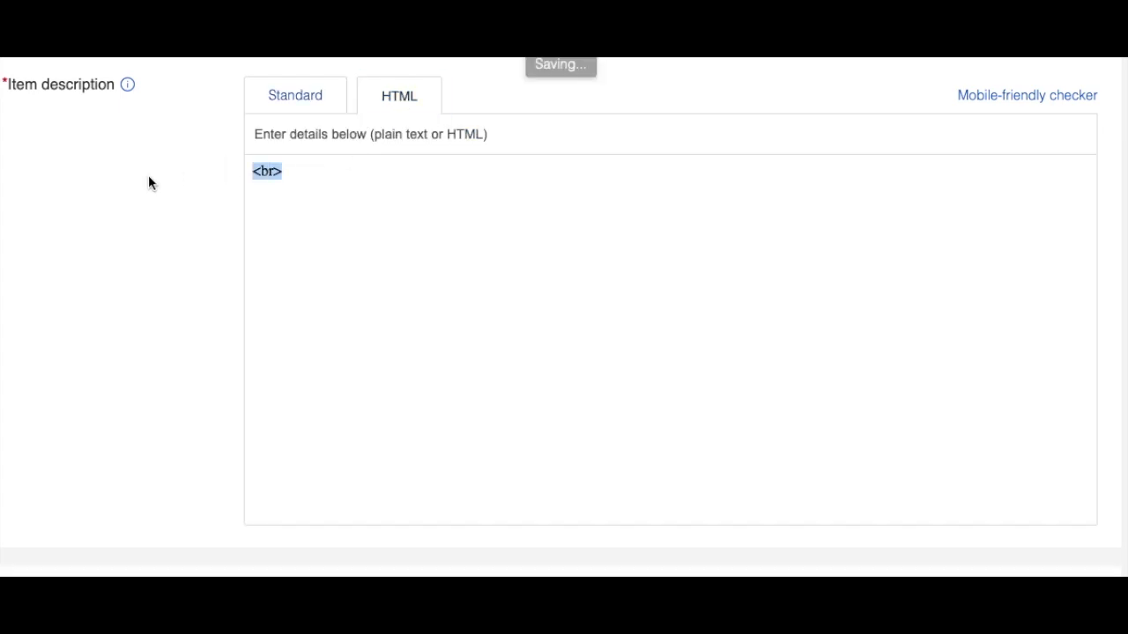
{"action": "key", "text": "BackSpace"}
Type the img tag with src="url", width="500" and height="600"
{"action": "type", "text": "<"}
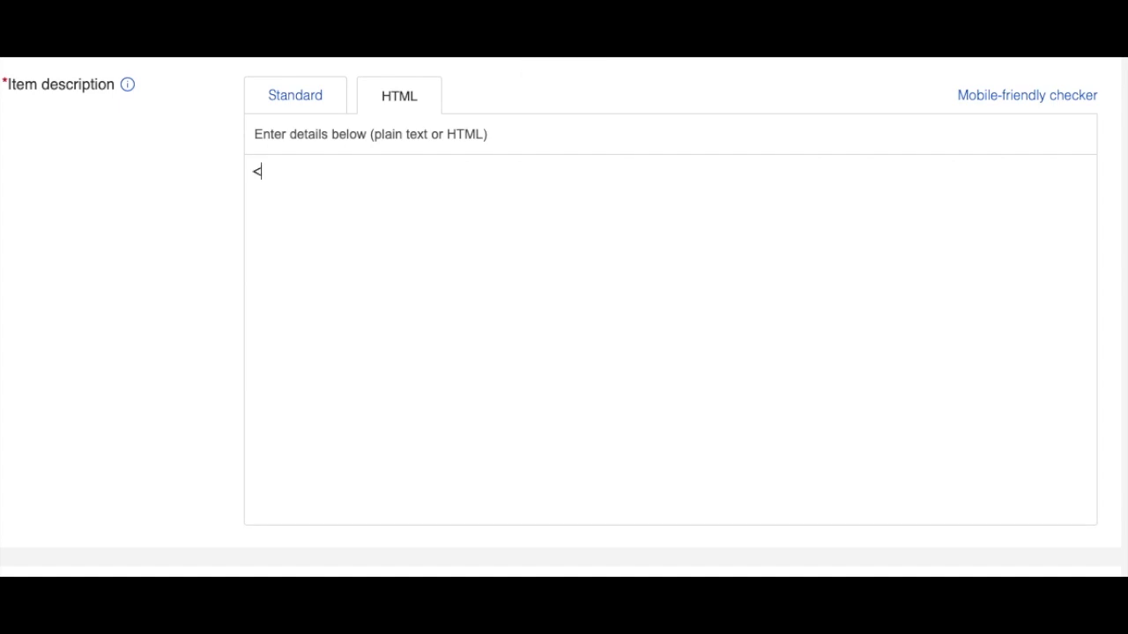
{"action": "type", "text": "img"}
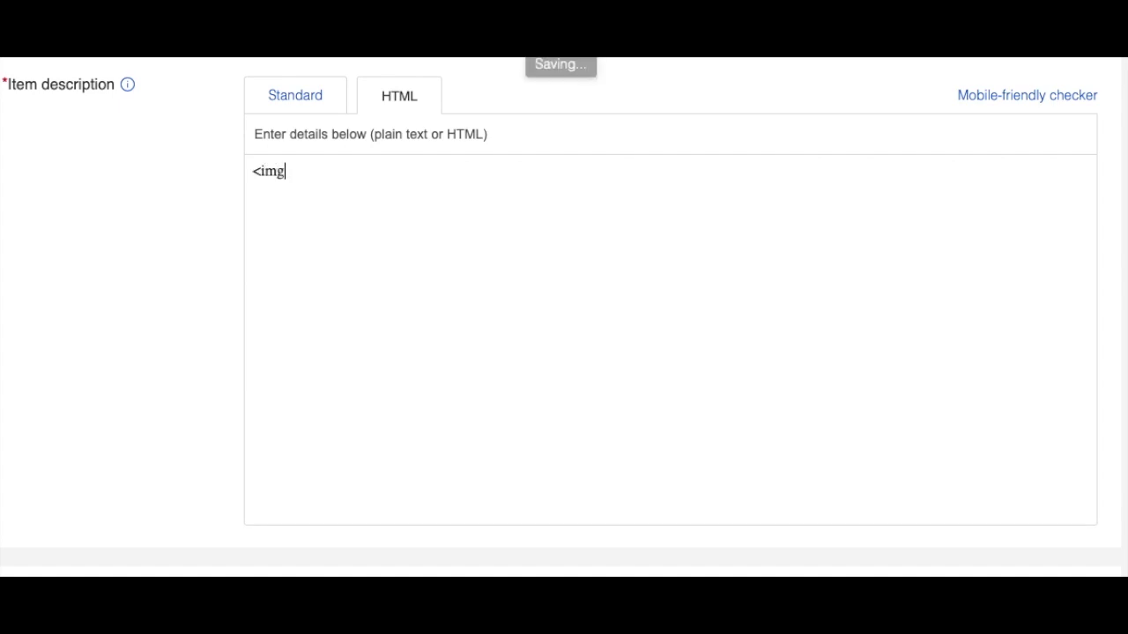
{"action": "type", "text": " src="}
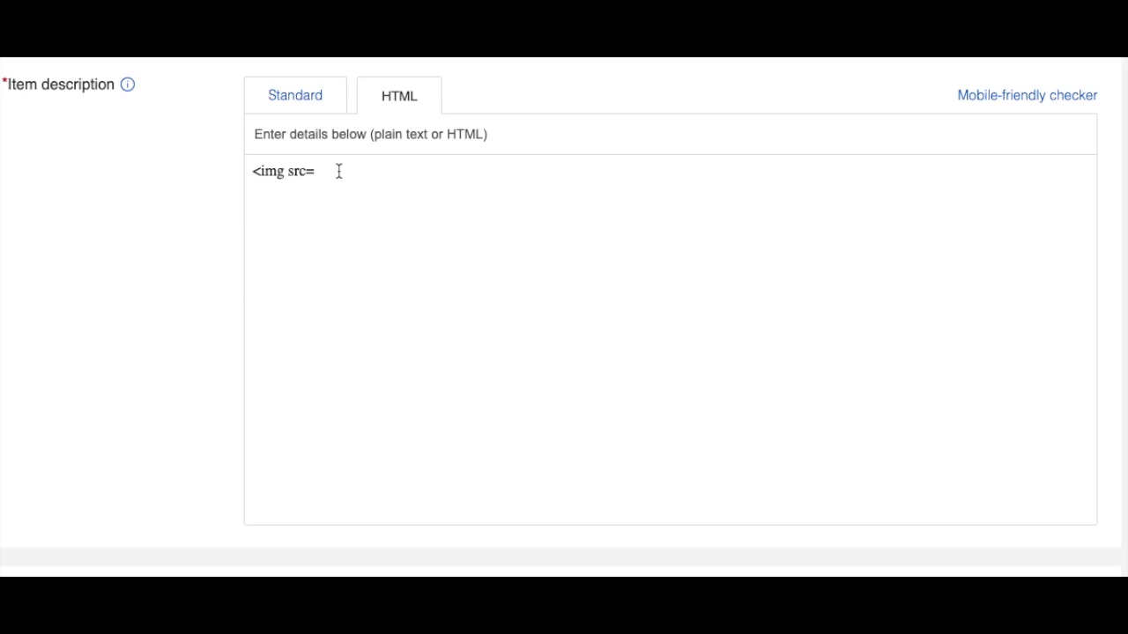
{"action": "type", "text": "\""}
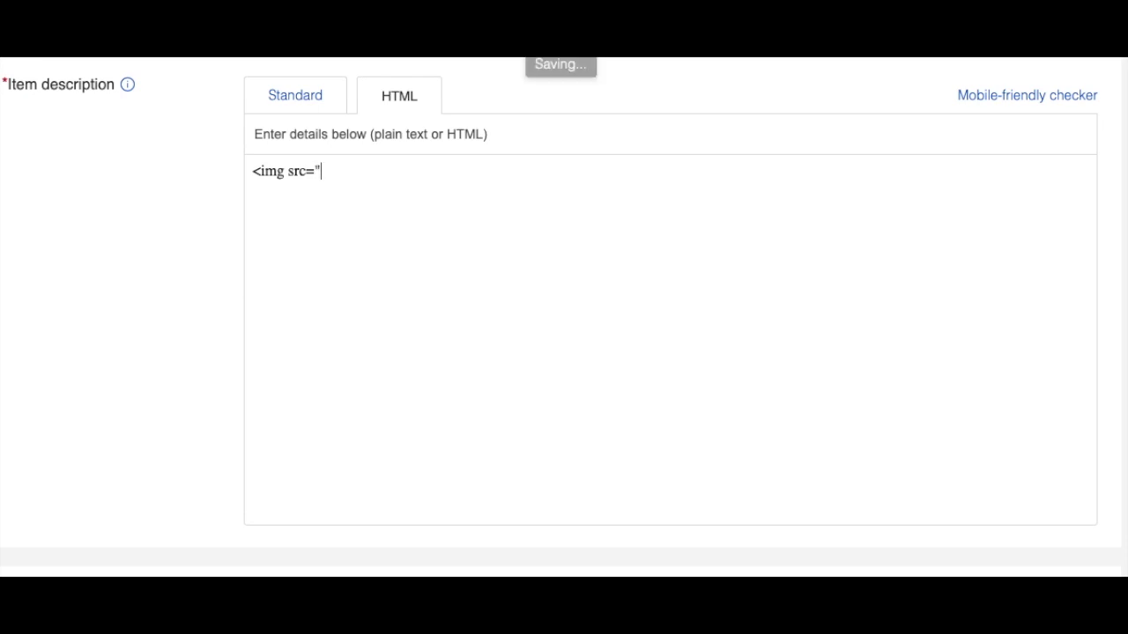
{"action": "type", "text": "url\""}
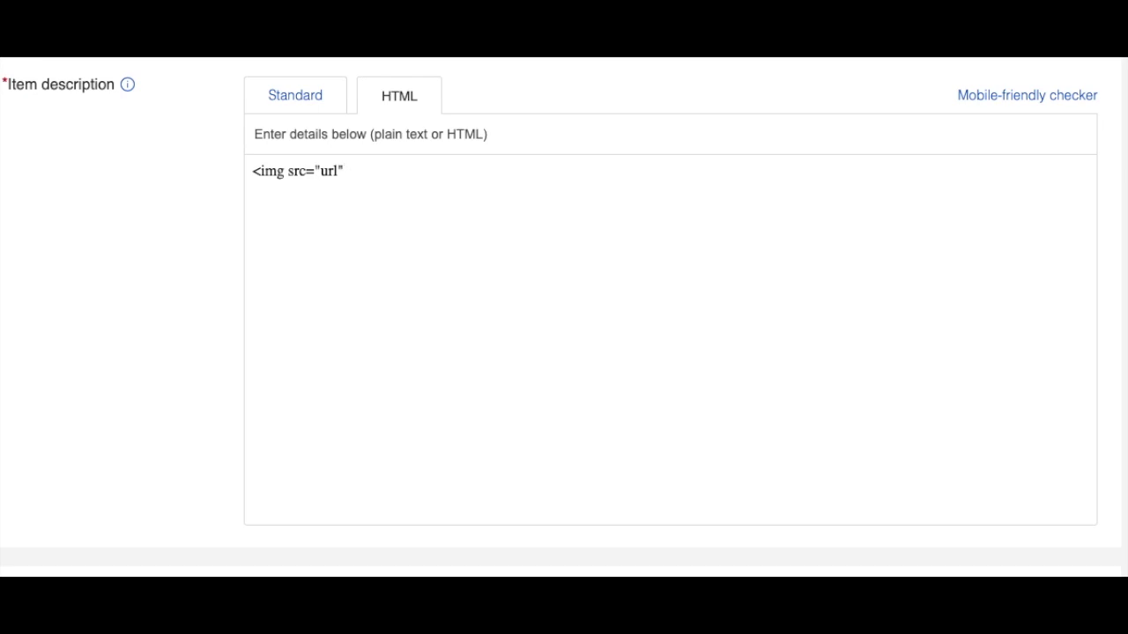
{"action": "type", "text": " wid"}
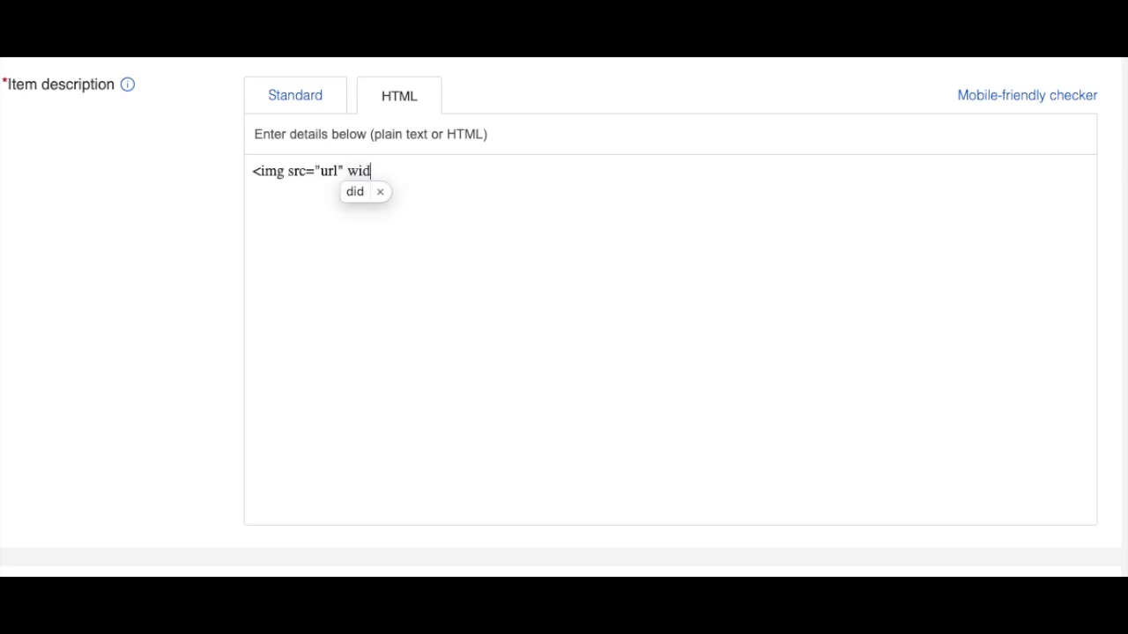
{"action": "type", "text": "th"}
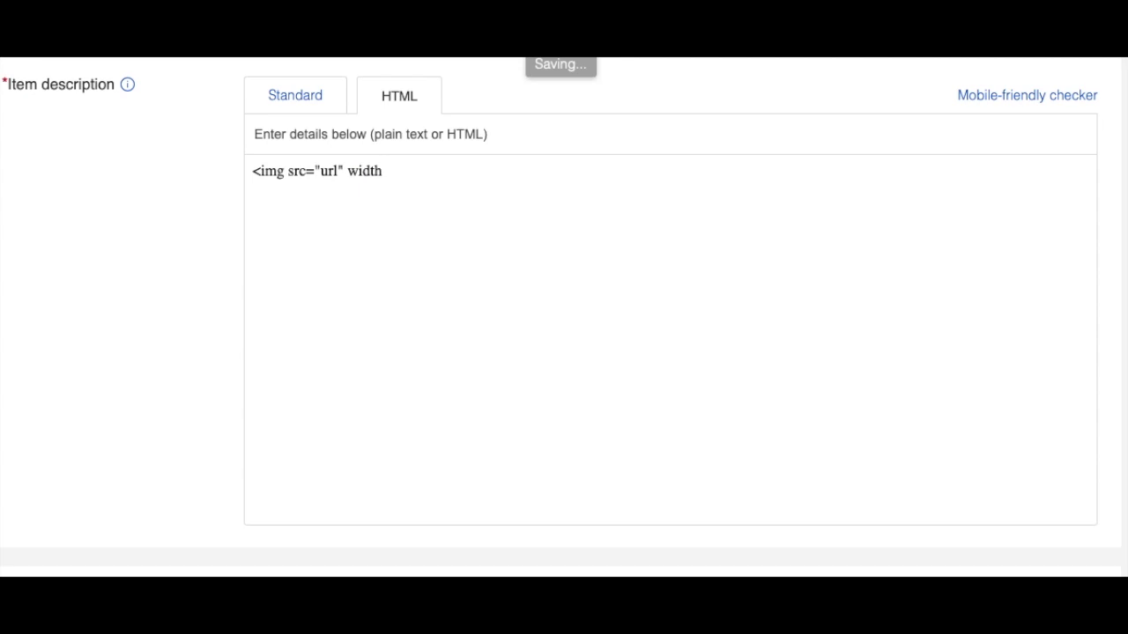
{"action": "type", "text": "="}
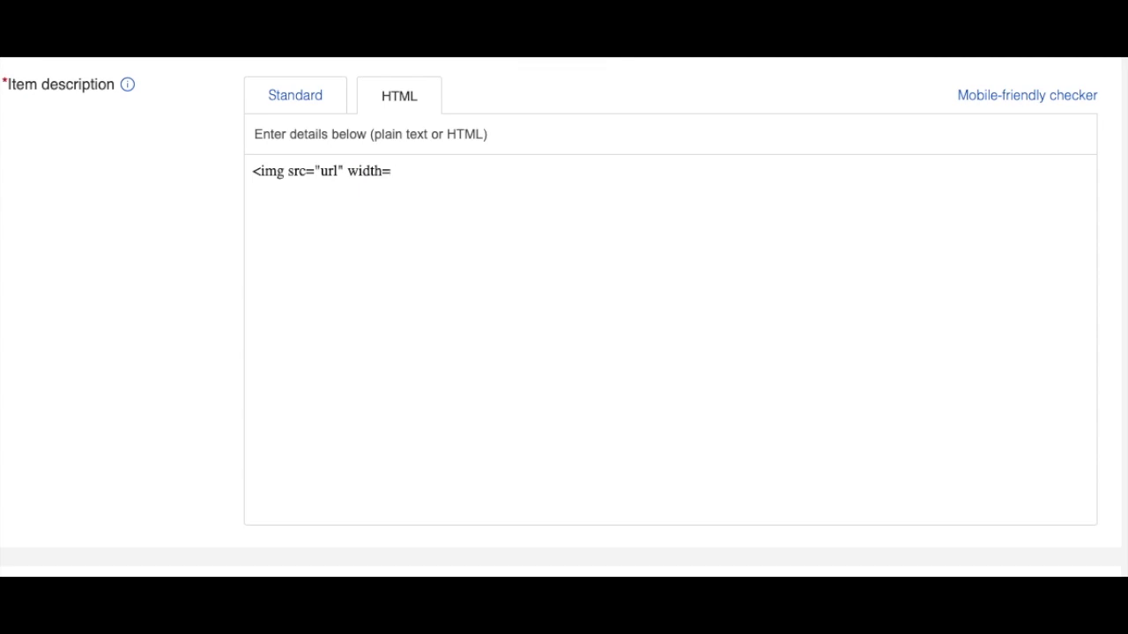
{"action": "type", "text": "500"}
{"action": "left_click", "coordinate": [398, 171]}
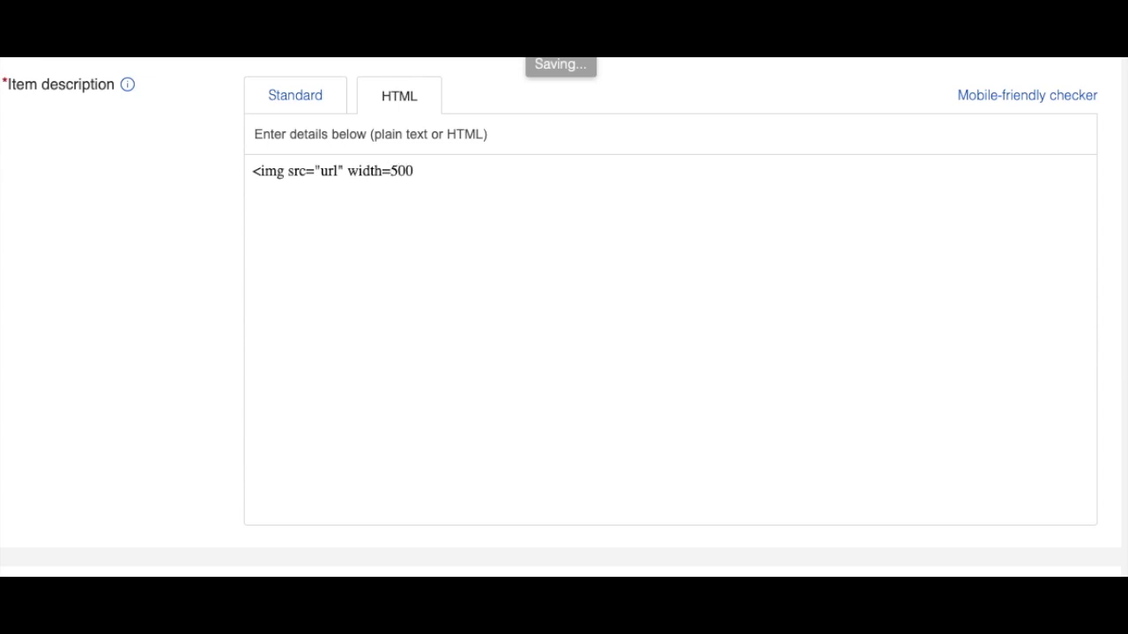
{"action": "type", "text": "\""}
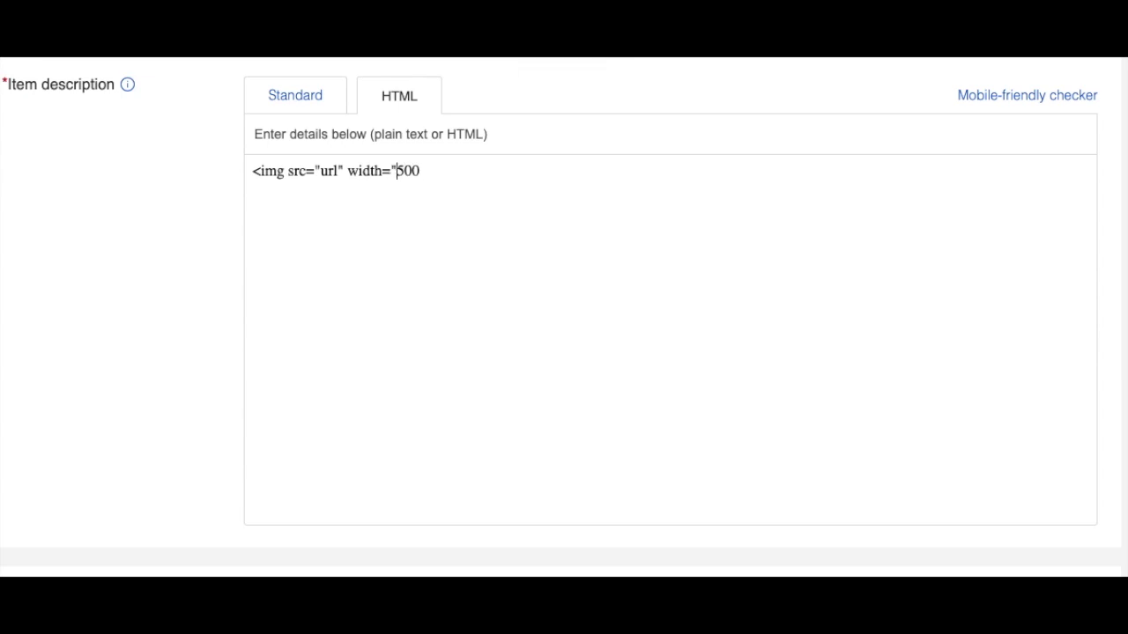
{"action": "left_click", "coordinate": [420, 171]}
{"action": "type", "text": "\" height=\"600\""}
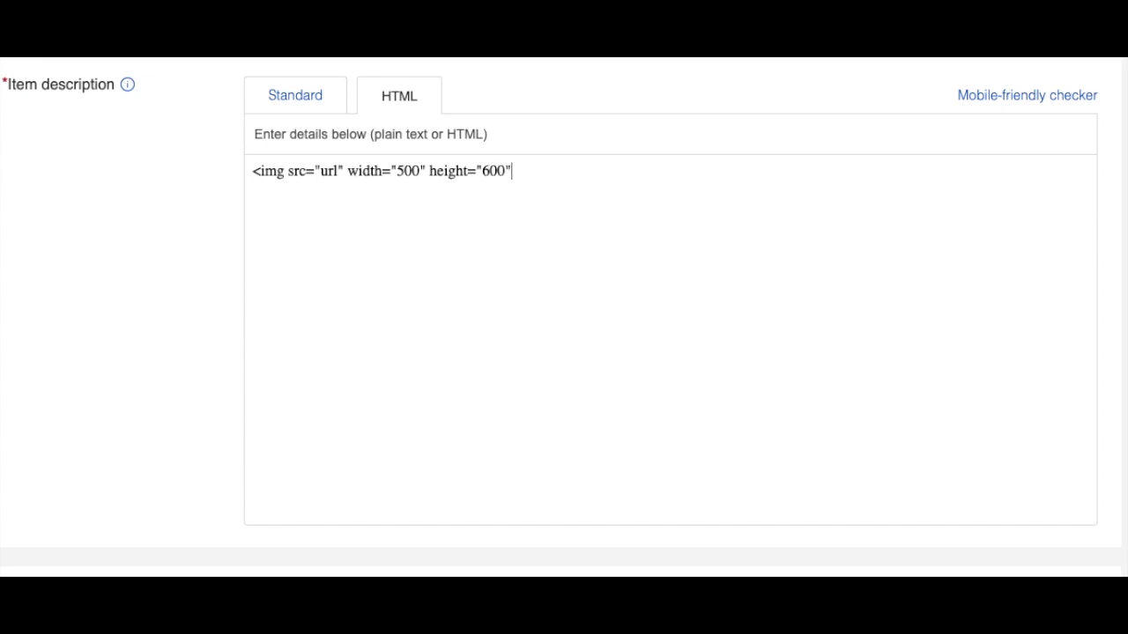
{"action": "type", "text": ">"}
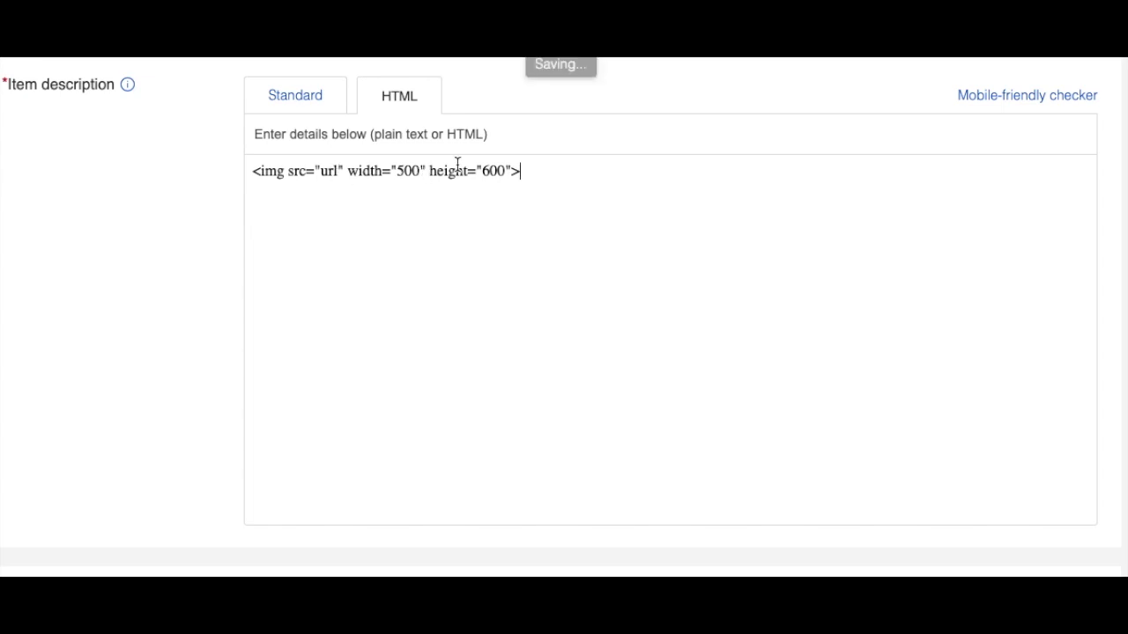
Replace the placeholder url in src with the copied i.ebayimg.com photo address
{"action": "left_click_drag", "start_coordinate": [538, 171], "coordinate": [252, 171]}
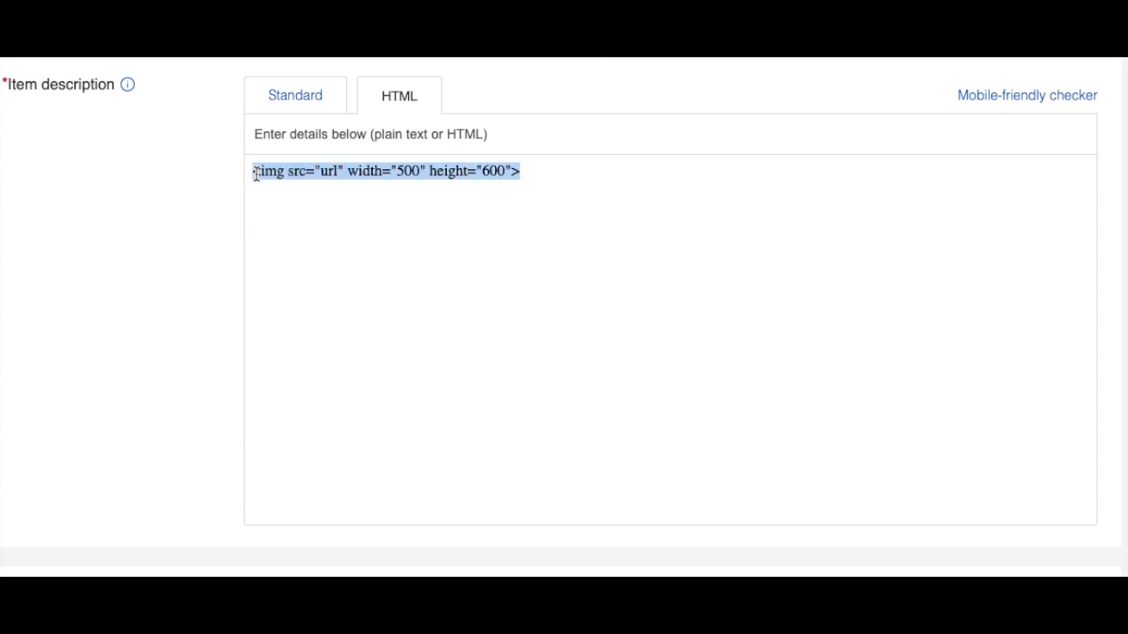
{"action": "key", "text": "Right"}
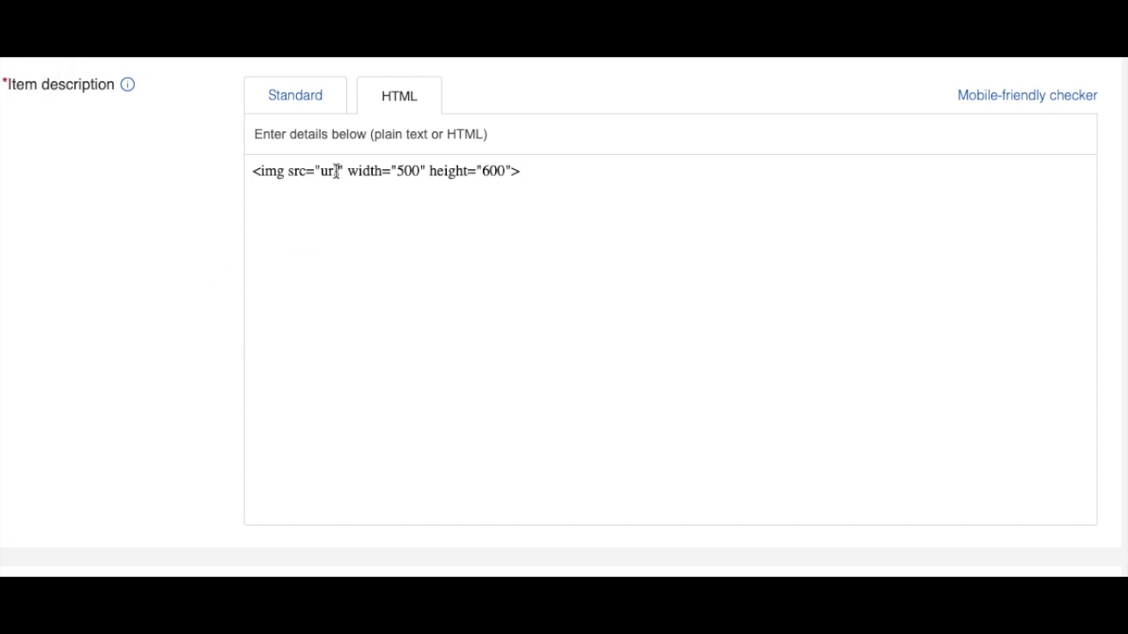
{"action": "left_click_drag", "start_coordinate": [337, 172], "coordinate": [322, 172]}
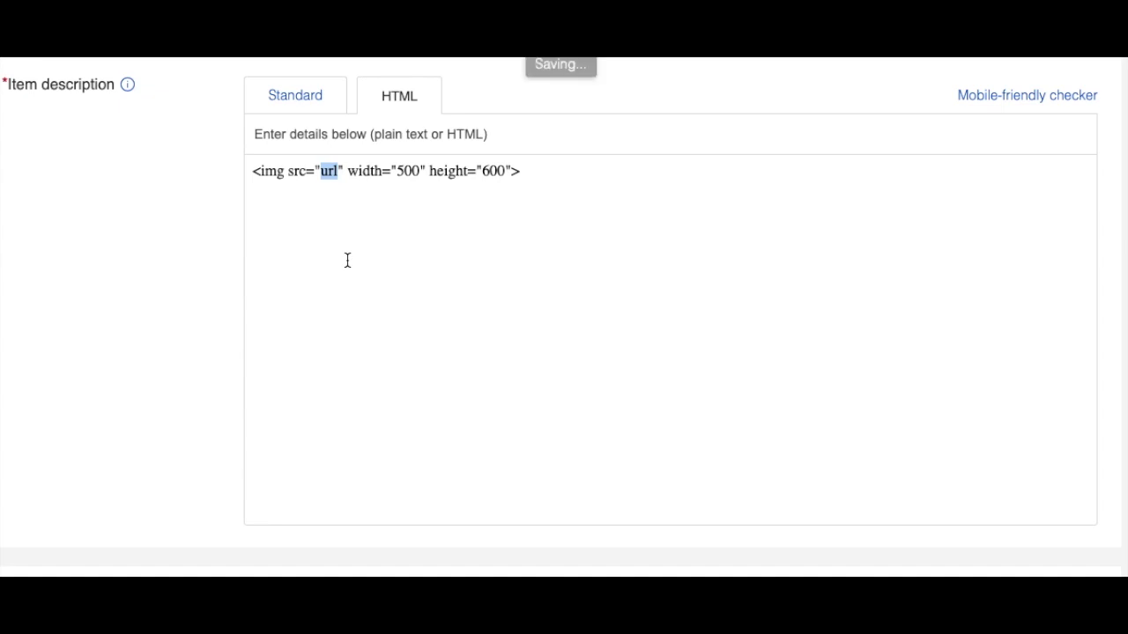
{"action": "key", "text": "ctrl+v"}
{"action": "key", "text": "ctrl+v"}
{"action": "key", "text": "ctrl+z"}
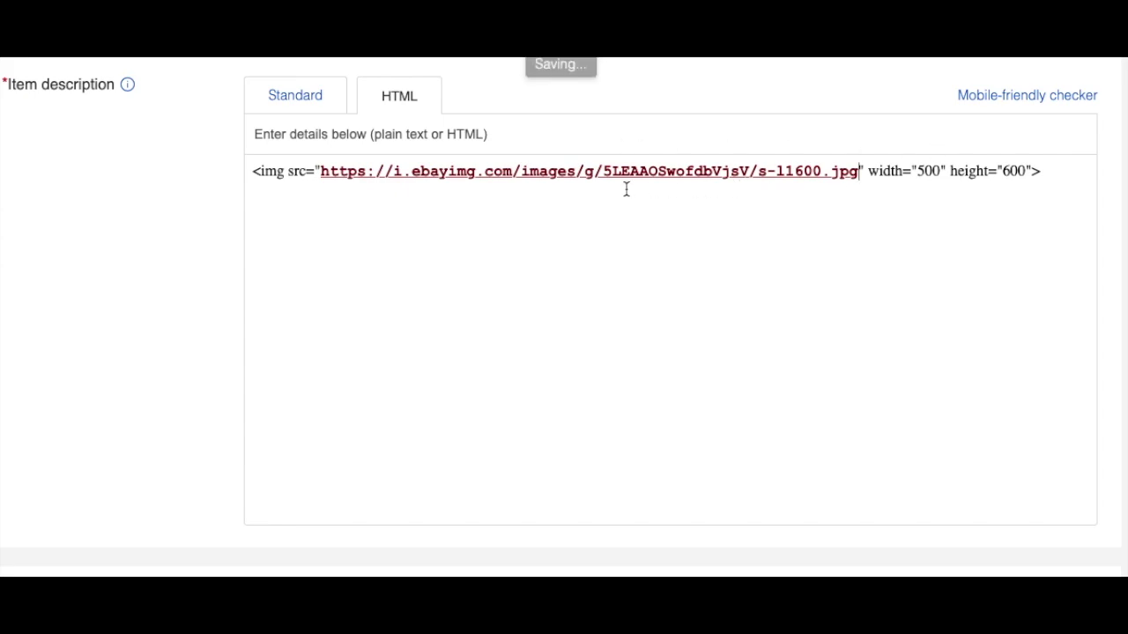
{"action": "key", "text": "ctrl+z"}
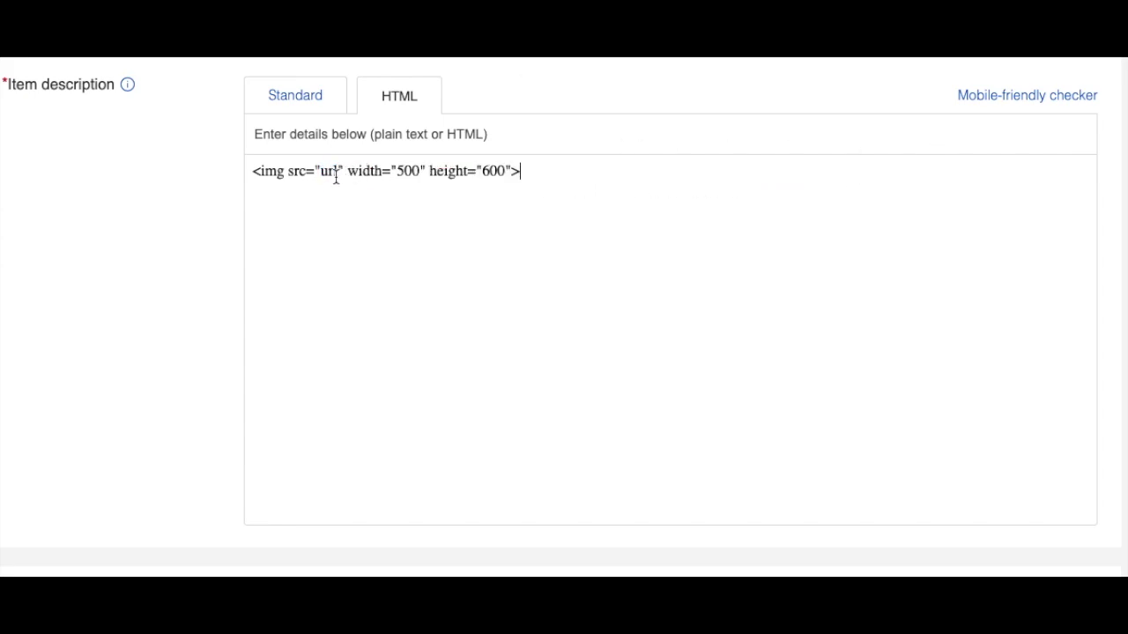
{"action": "left_click_drag", "start_coordinate": [340, 171], "coordinate": [321, 171]}
{"action": "key", "text": "BackSpace"}
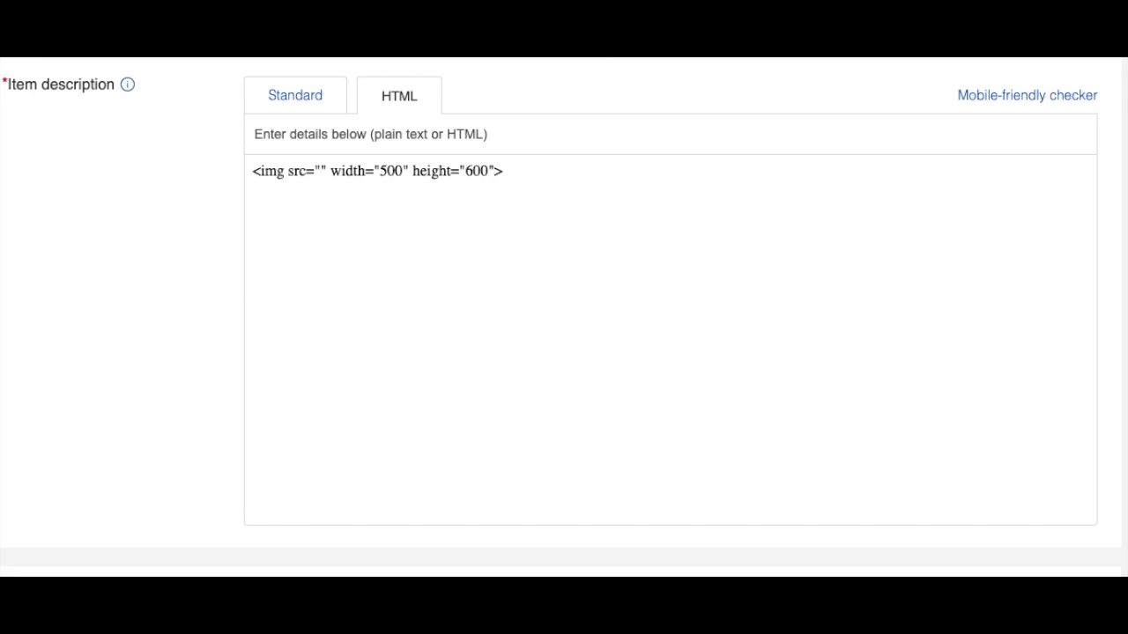
{"action": "type", "text": "https://i.ebayimg.com/images/g/5LEAAOSwofdbVjsV/s-l1600.jpg"}
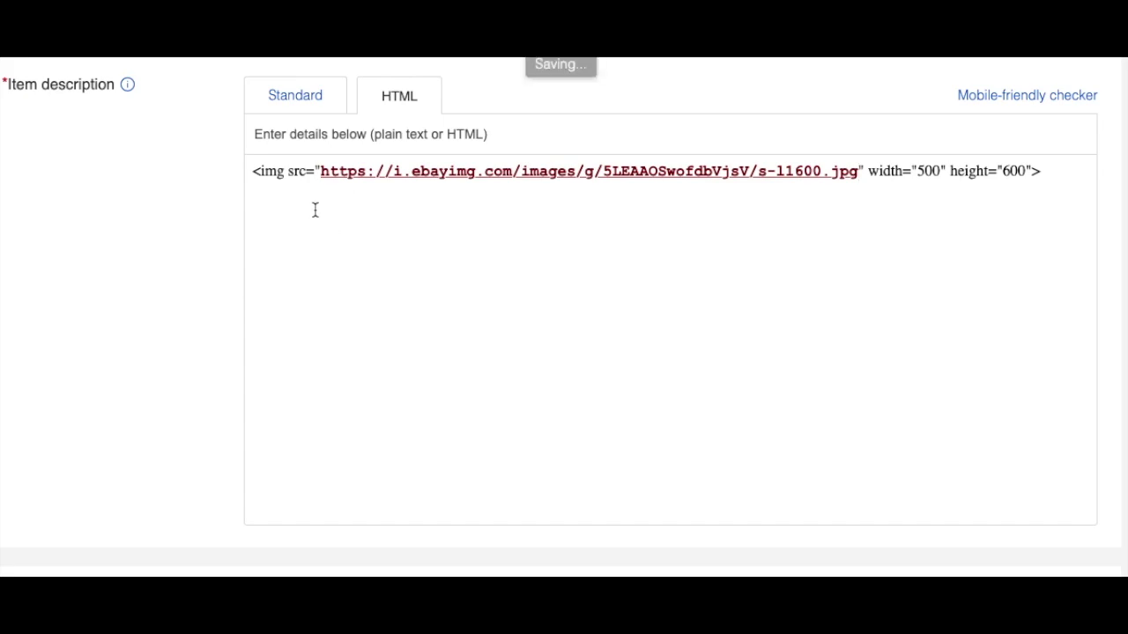
Preview the full-size 500×600 cable photo in the rendered description, scrolling through it
{"action": "left_click", "coordinate": [310, 105]}
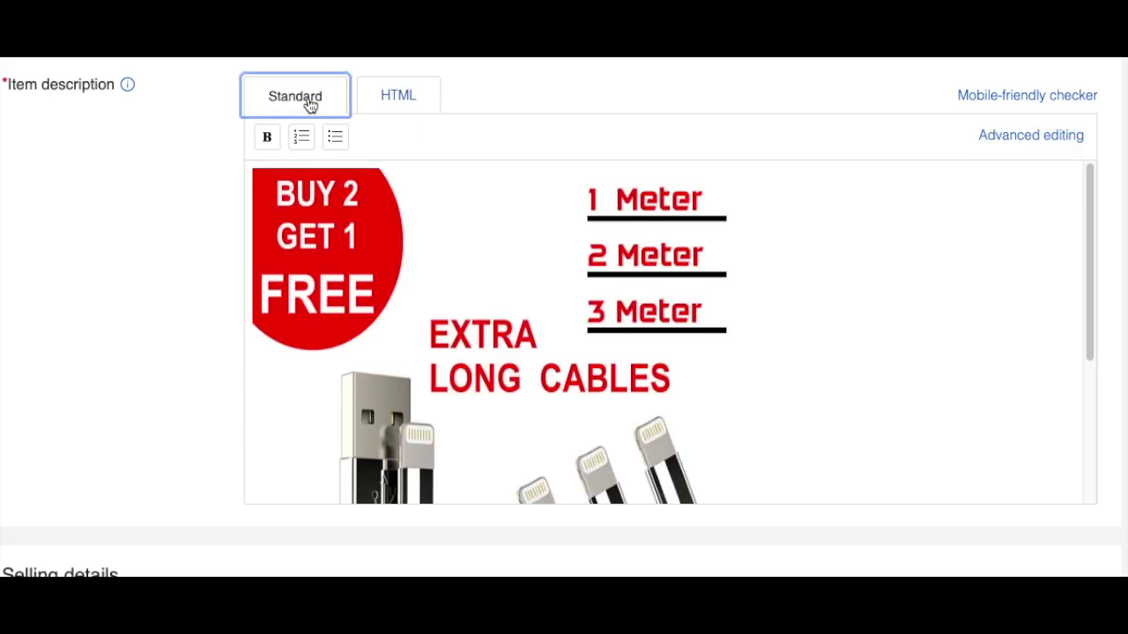
{"action": "scroll", "coordinate": [522, 450], "scroll_direction": "down", "scroll_amount": 5}
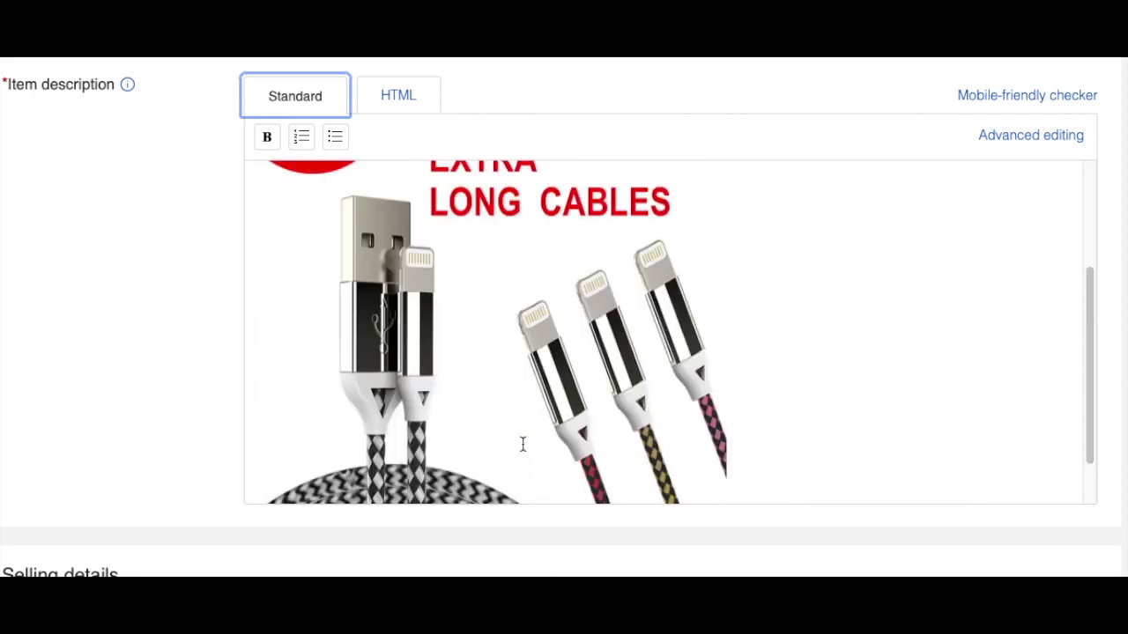
{"action": "scroll", "coordinate": [522, 445], "scroll_direction": "up", "scroll_amount": 5}
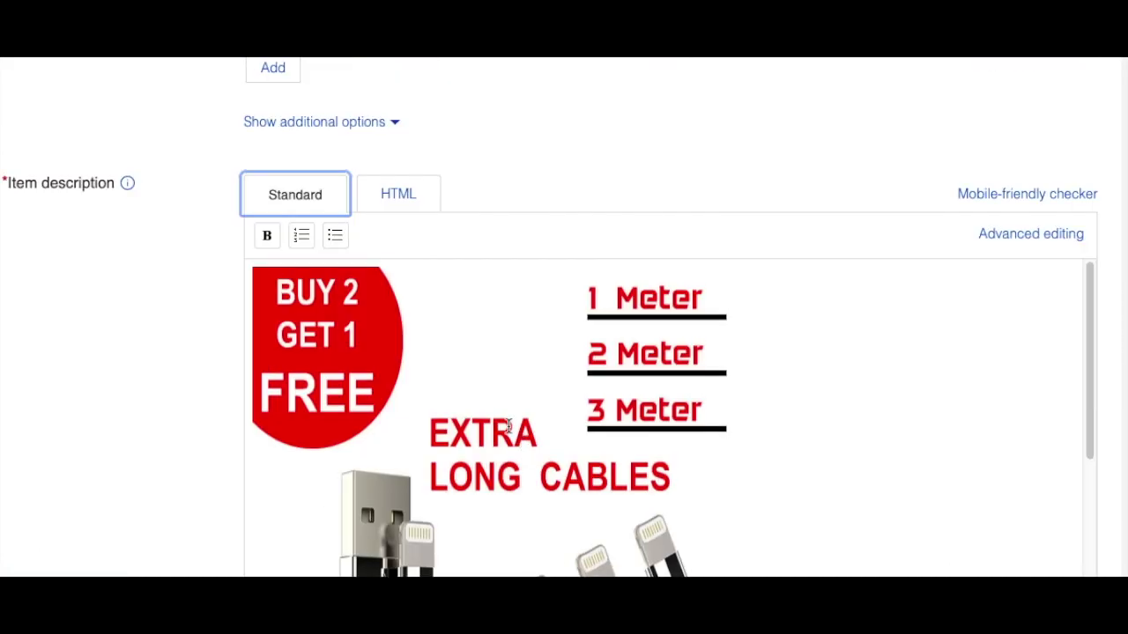
{"action": "scroll", "coordinate": [430, 361], "scroll_direction": "down", "scroll_amount": 2}
{"action": "scroll", "coordinate": [429, 361], "scroll_direction": "down", "scroll_amount": 3}
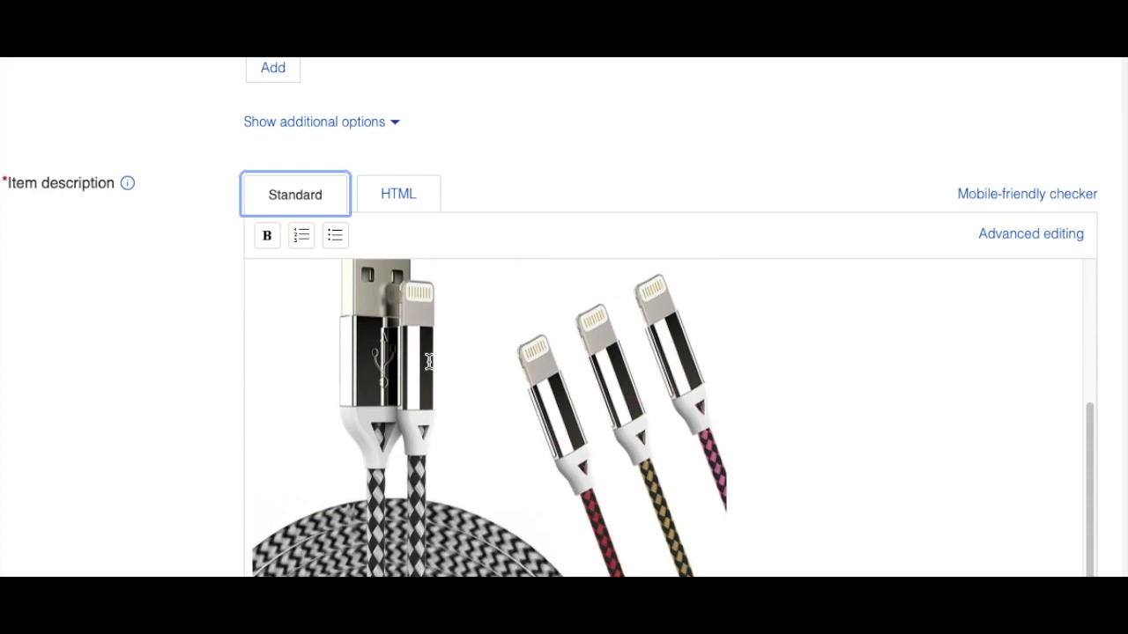
{"action": "scroll", "coordinate": [429, 362], "scroll_direction": "up", "scroll_amount": 5}
{"action": "scroll", "coordinate": [410, 423], "scroll_direction": "down", "scroll_amount": 4}
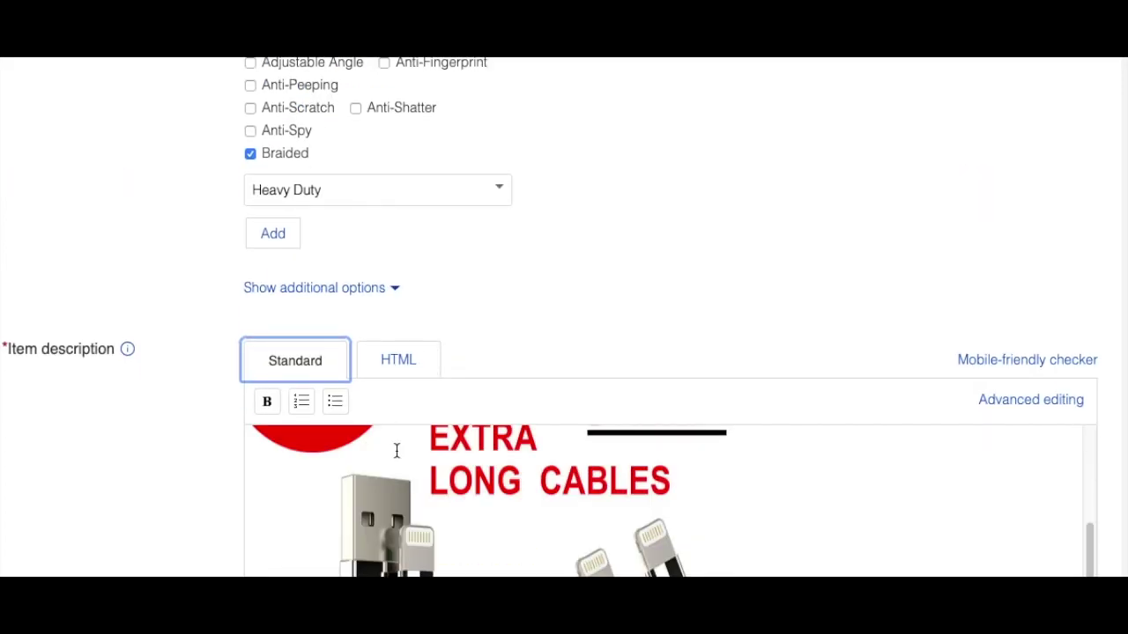
{"action": "scroll", "coordinate": [529, 379], "scroll_direction": "down", "scroll_amount": 2}
{"action": "scroll", "coordinate": [554, 367], "scroll_direction": "down", "scroll_amount": 1}
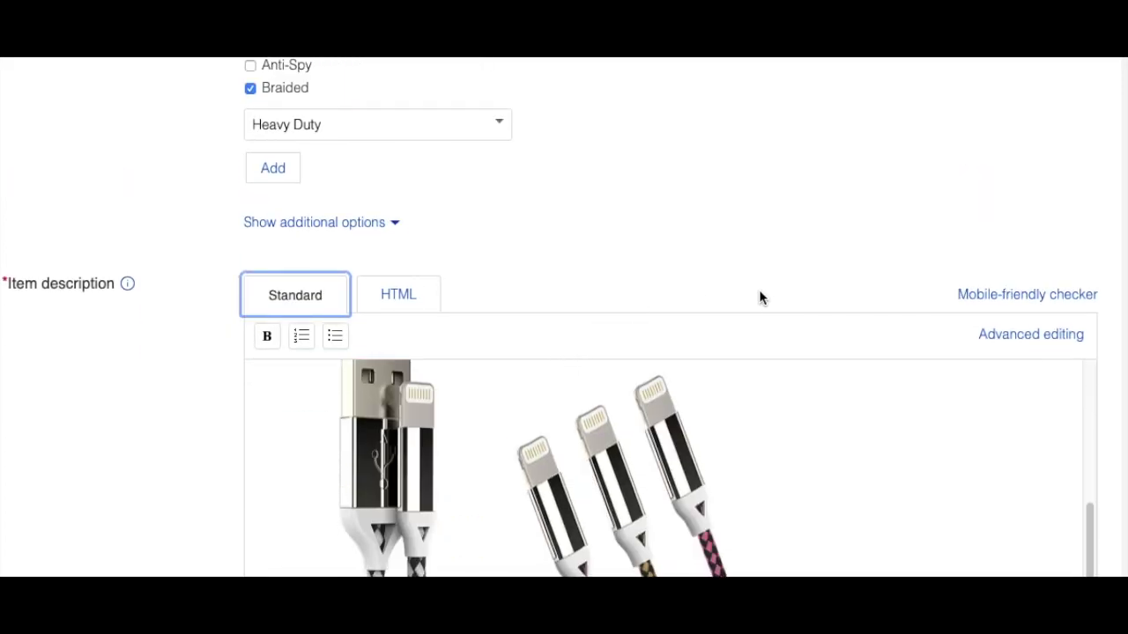
{"action": "scroll", "coordinate": [747, 303], "scroll_direction": "down", "scroll_amount": 1}
{"action": "scroll", "coordinate": [745, 299], "scroll_direction": "down", "scroll_amount": 2}
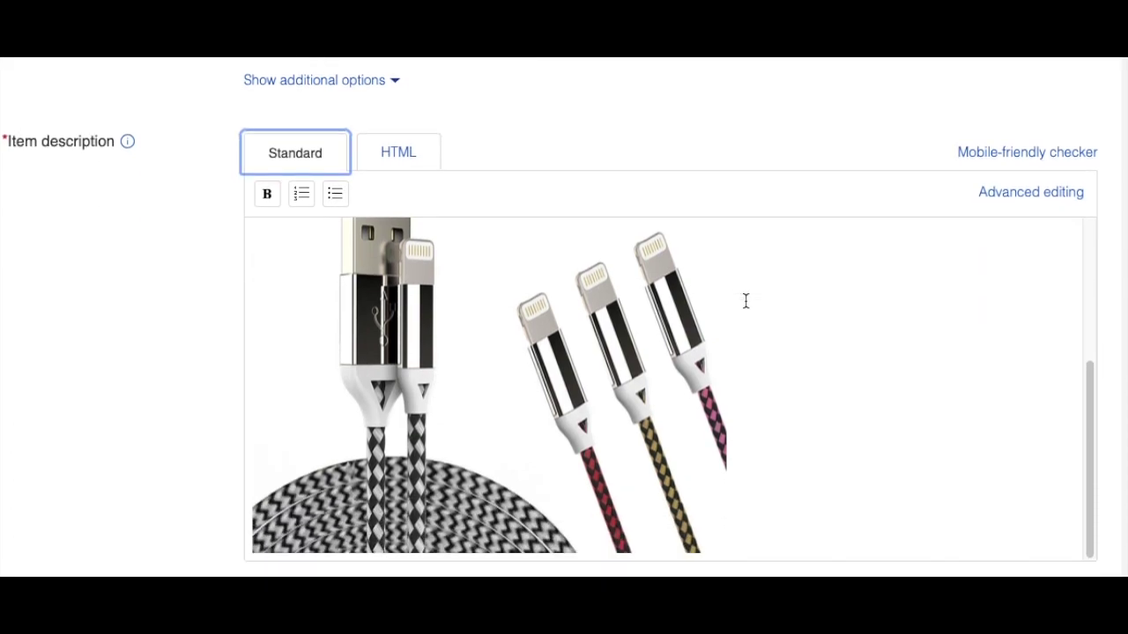
{"action": "left_click", "coordinate": [410, 157]}
Change the img width from 500 to 200 and the height from 600 to 250
{"action": "left_click", "coordinate": [812, 228]}
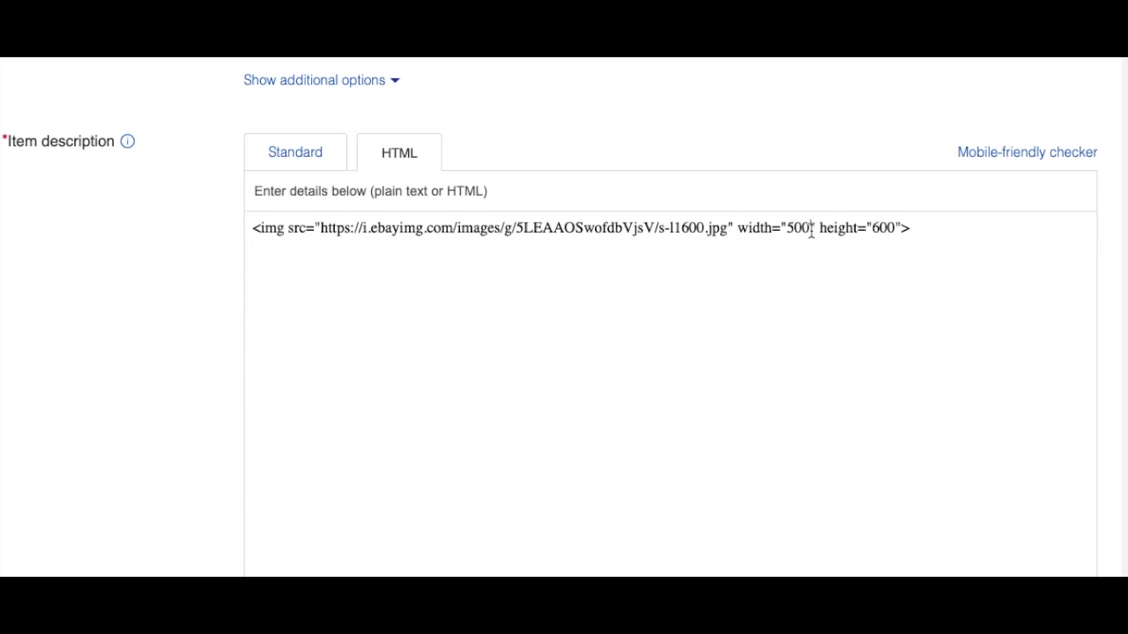
{"action": "left_click_drag", "start_coordinate": [812, 227], "coordinate": [786, 229]}
{"action": "type", "text": "200"}
{"action": "left_click_drag", "start_coordinate": [896, 227], "coordinate": [875, 229]}
{"action": "type", "text": "250"}
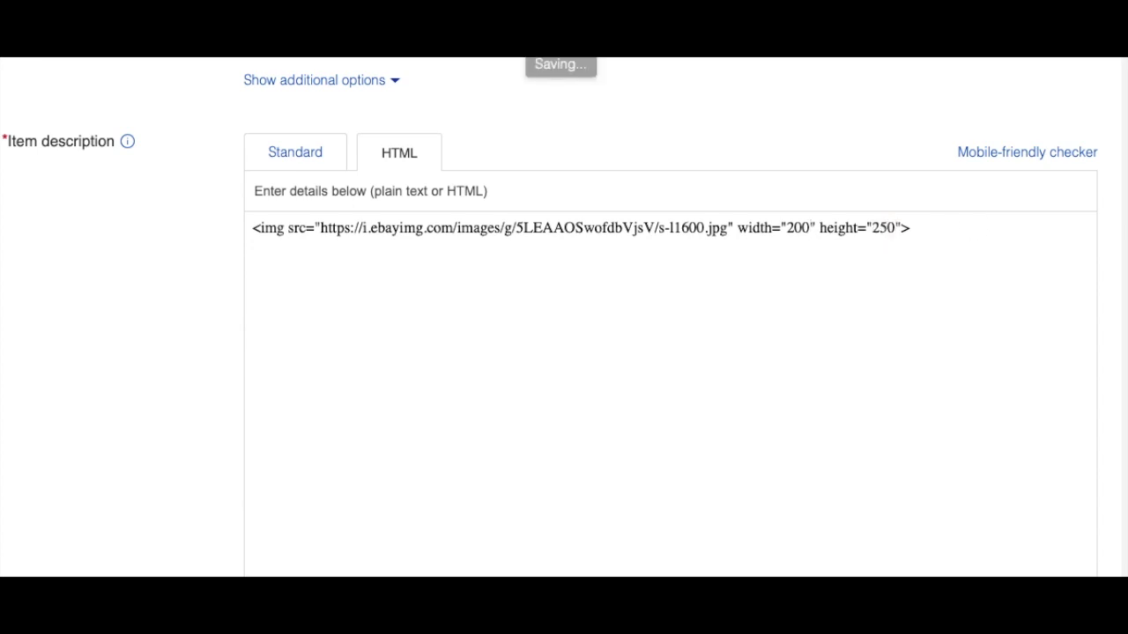
Preview the description with the cable photo shown at 200×250
{"action": "left_click", "coordinate": [324, 170]}
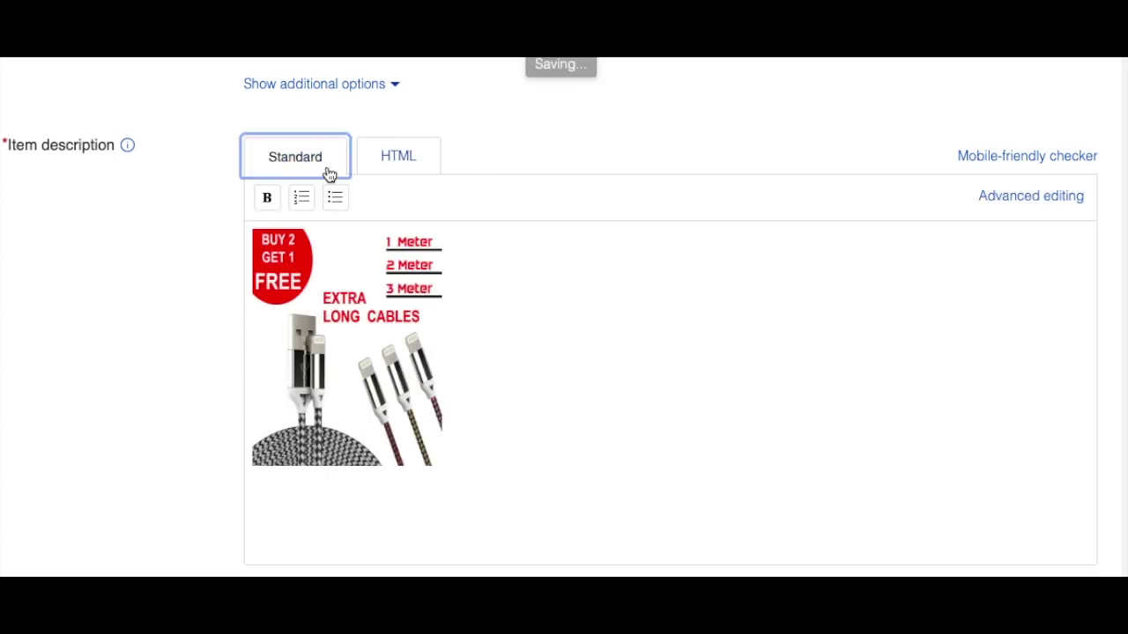
{"action": "left_click", "coordinate": [390, 361]}
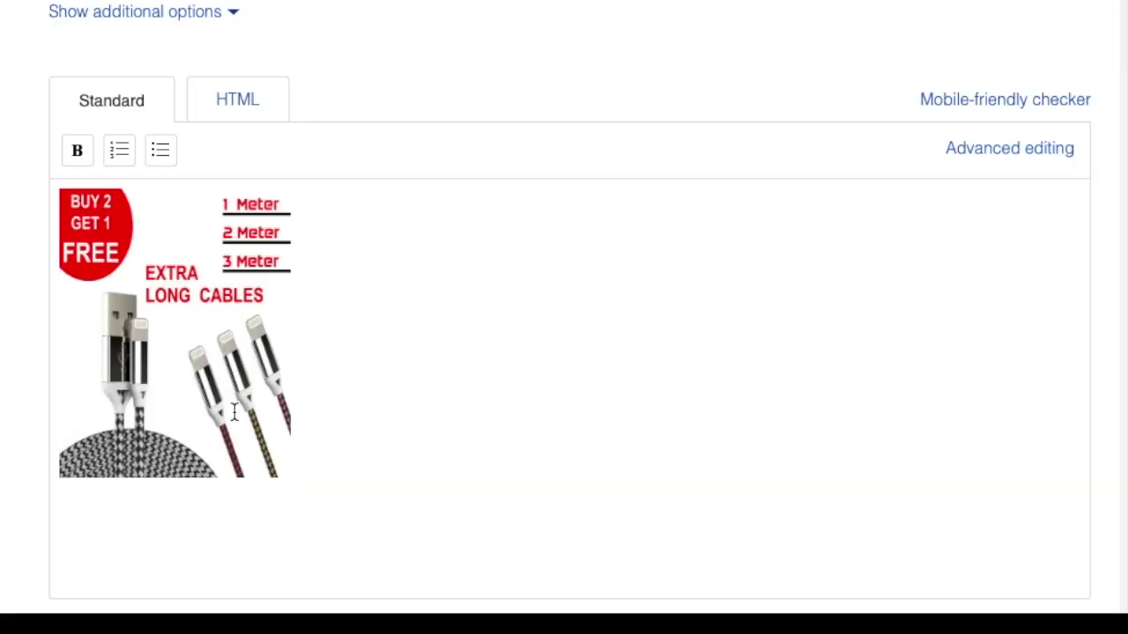